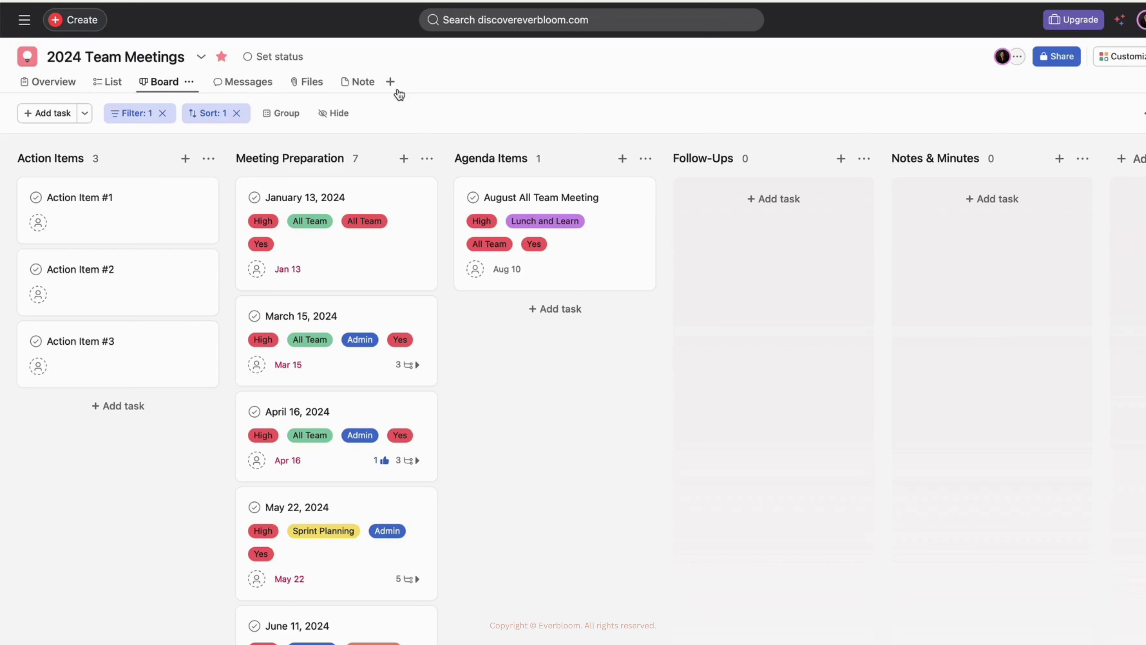
- Add a new Note to the 2024 Team Meetings project and fill it from the Meeting notes template
click(391, 82)
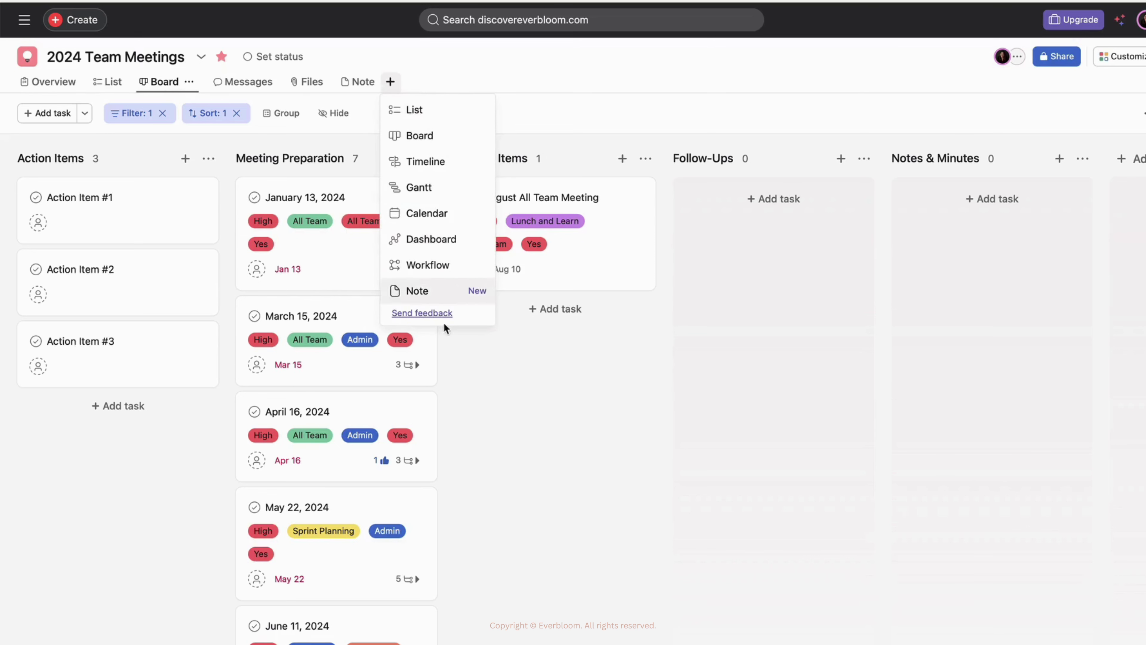
click(430, 297)
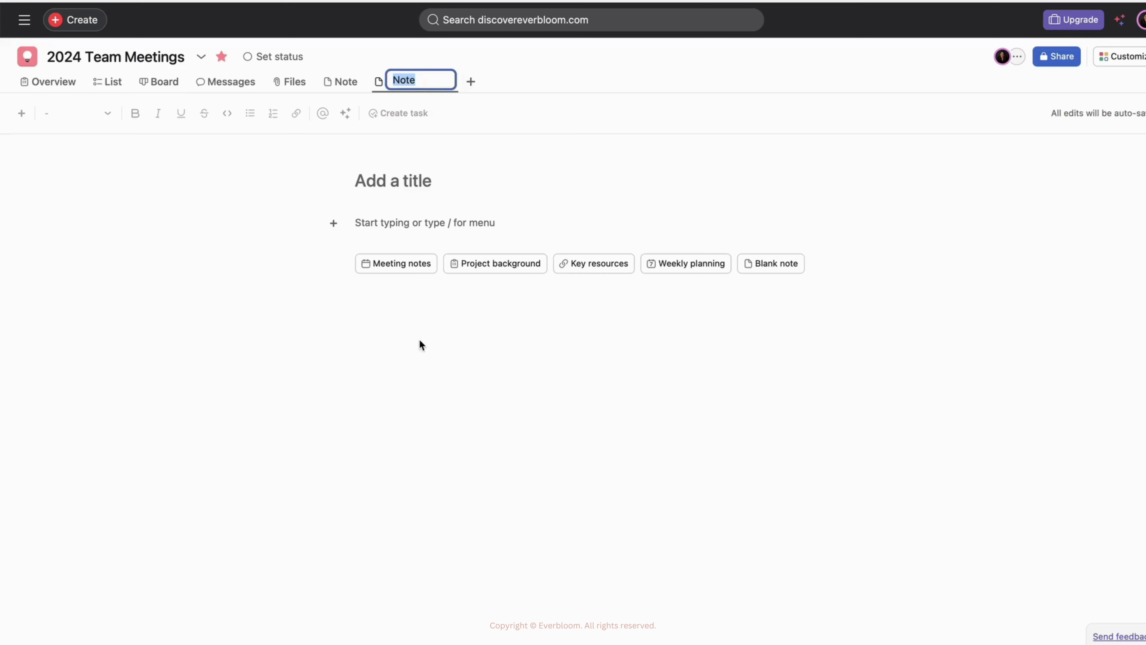
click(402, 268)
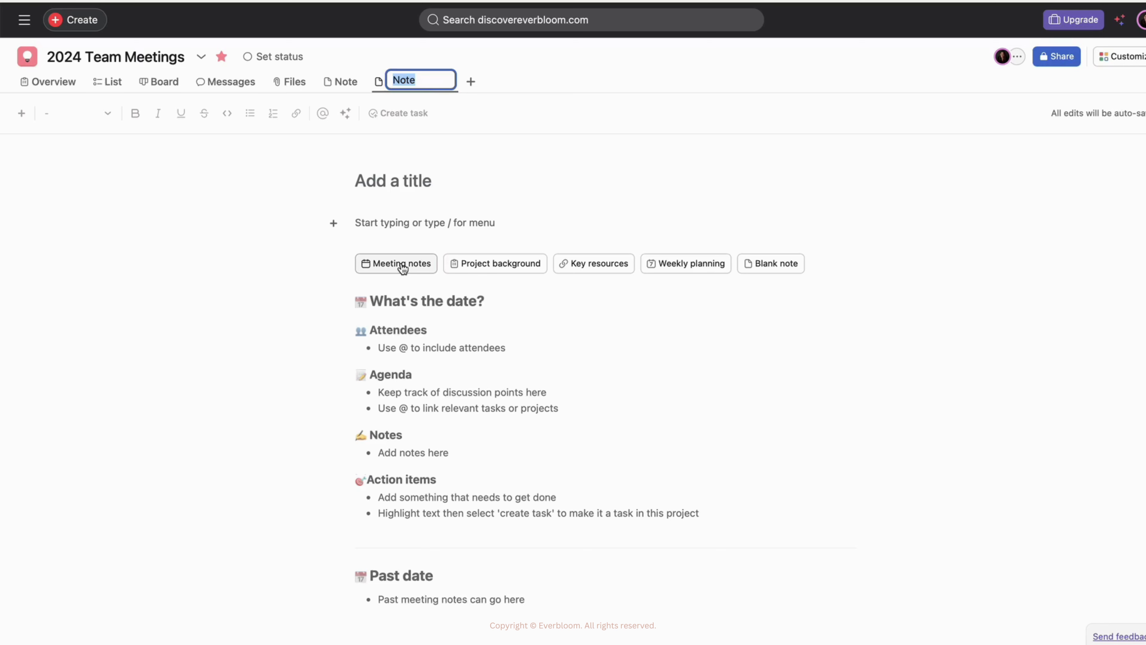
click(488, 271)
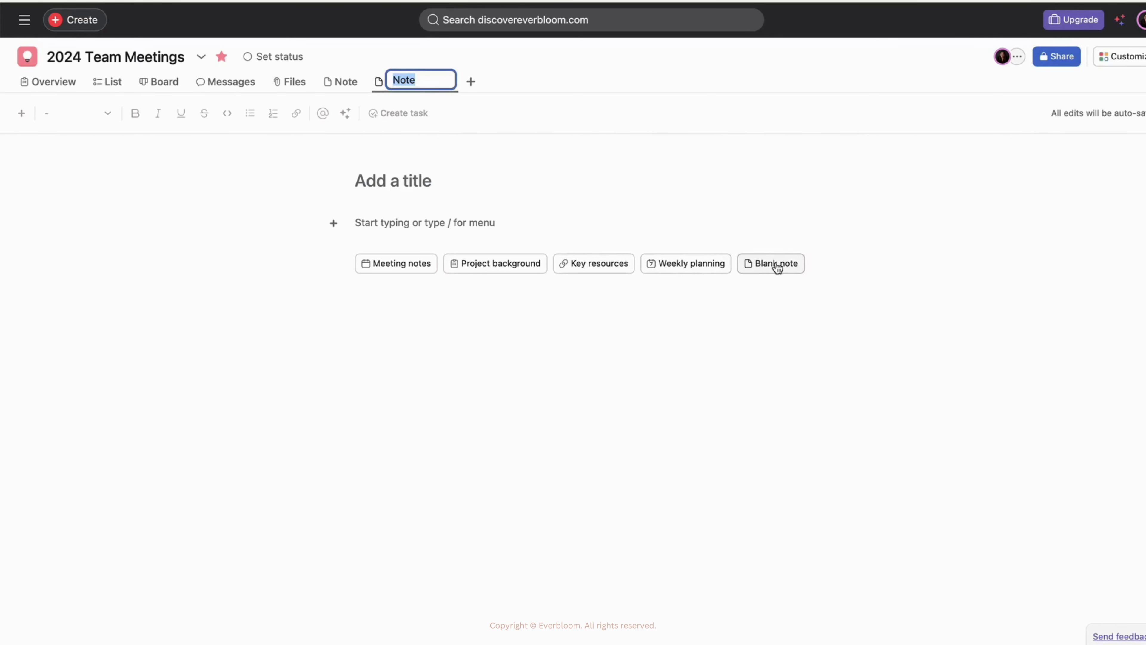
click(389, 264)
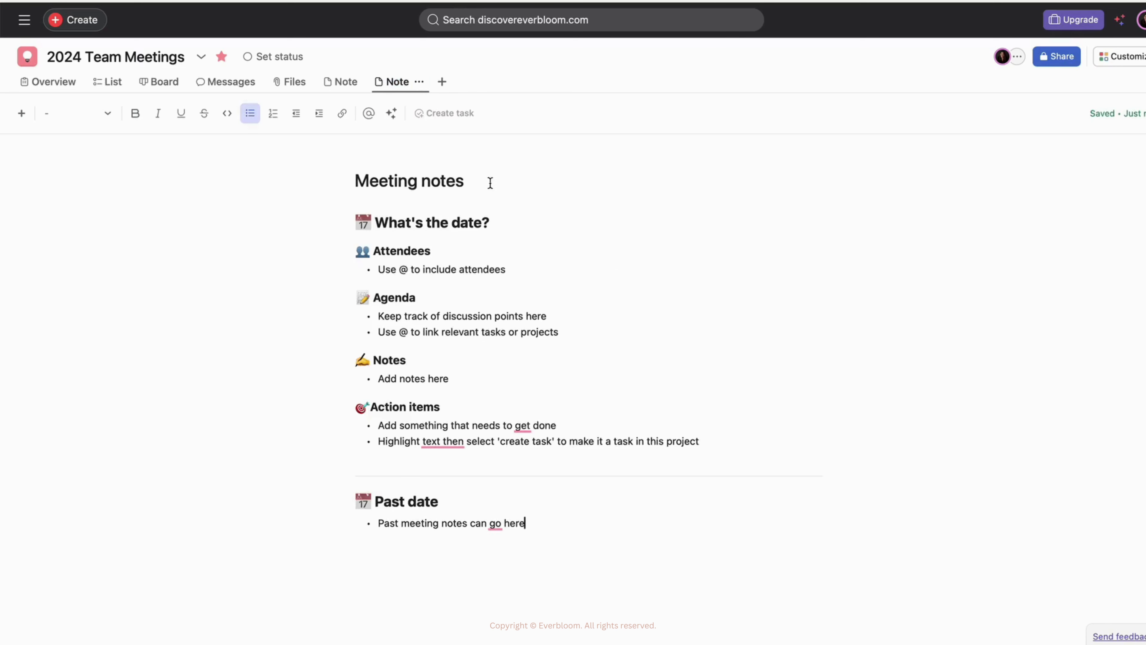
- Replace the "What's the date?" heading text with "August 1, 2024", keeping the calendar emoji
drag(463, 180, 356, 181)
drag(498, 223, 378, 223)
text(August)
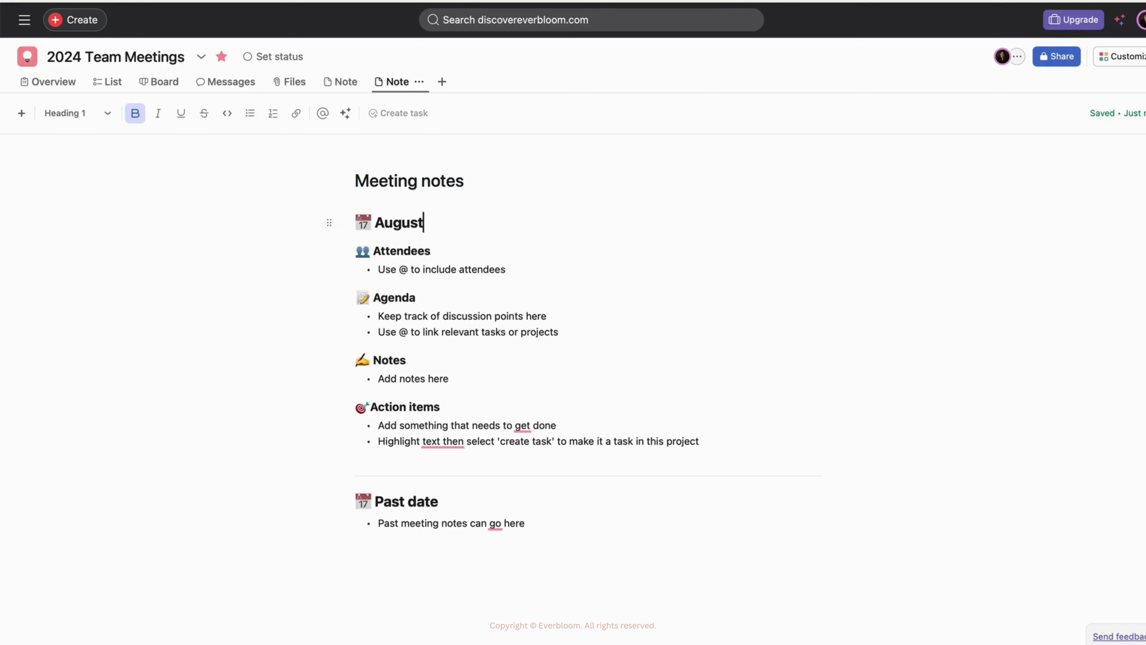
text( 1, 204)
key(BackSpace)
text(24)
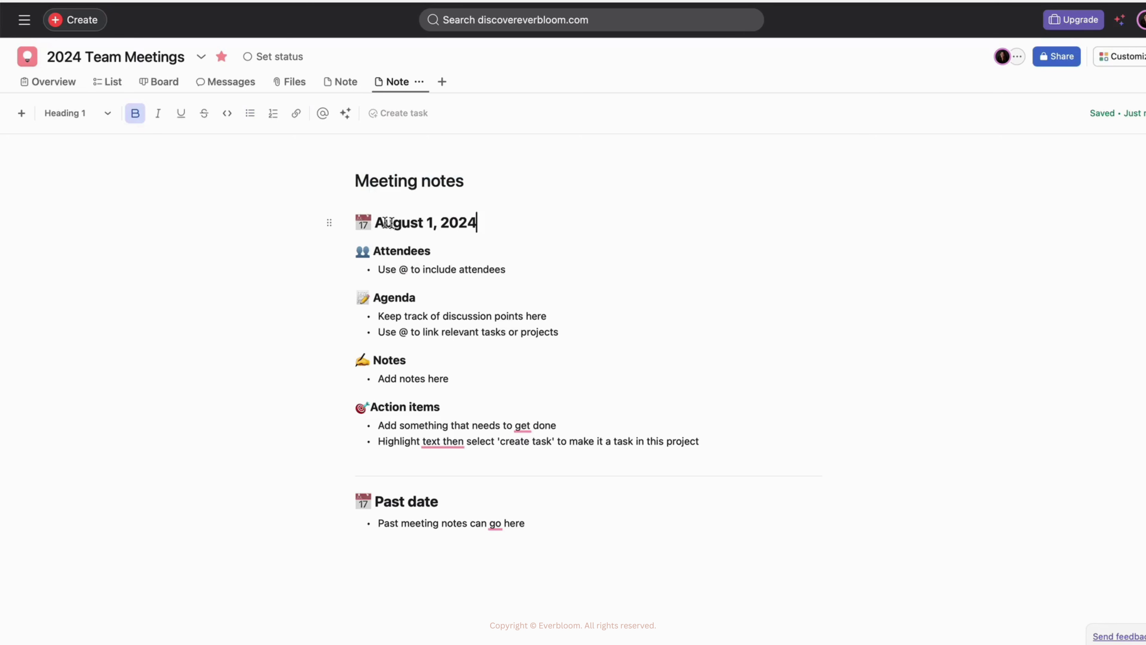
- Replace the Attendees placeholder with mentions of two team members, each on its own bullet
drag(507, 269, 367, 265)
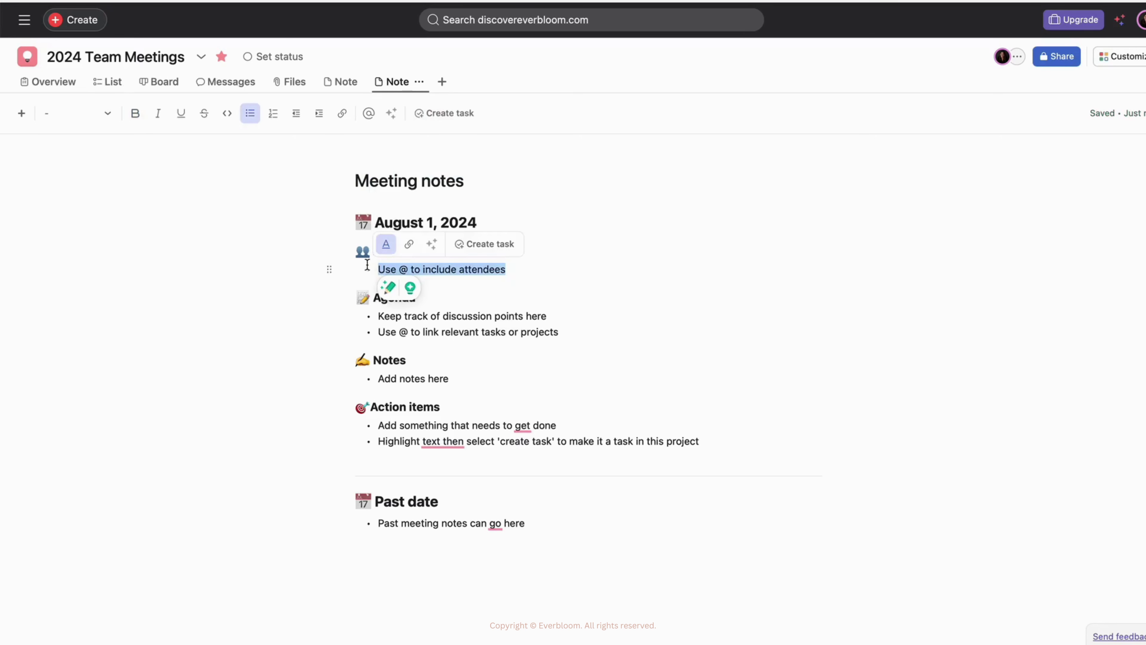
text(@cass)
click(428, 297)
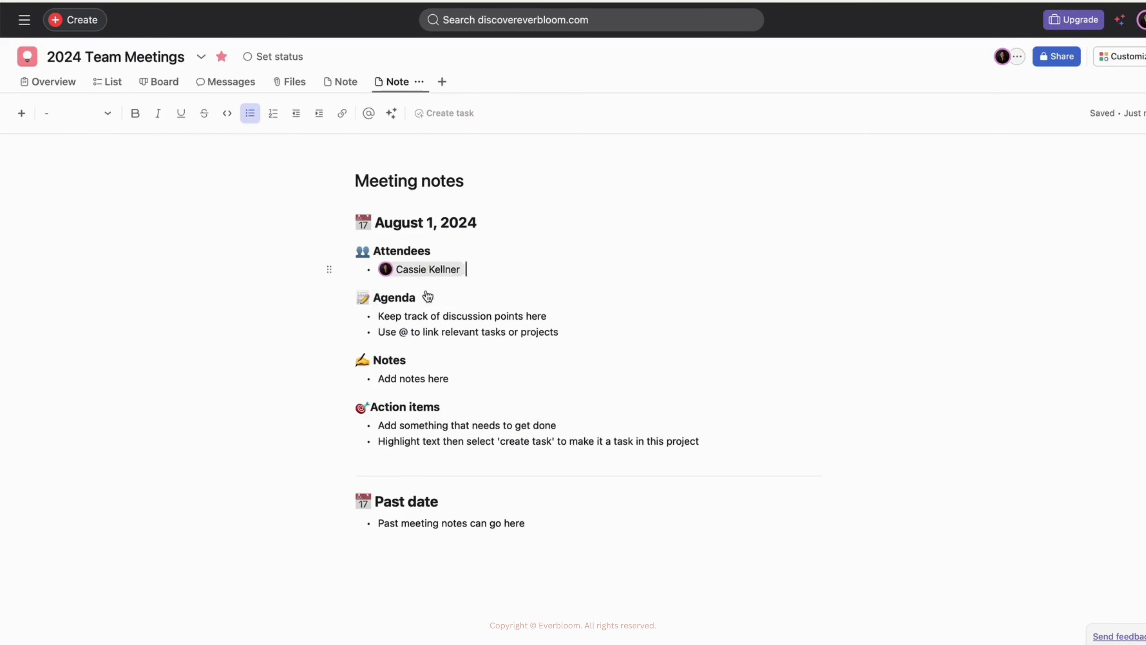
key(Return)
text(@)
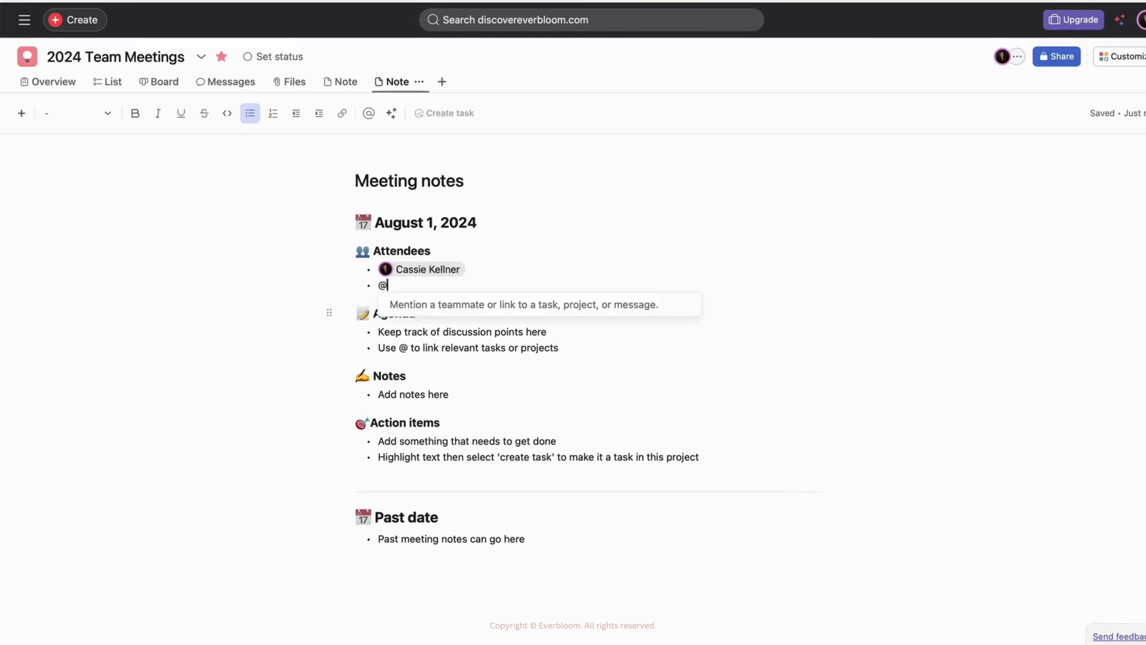
text(tayl)
click(609, 301)
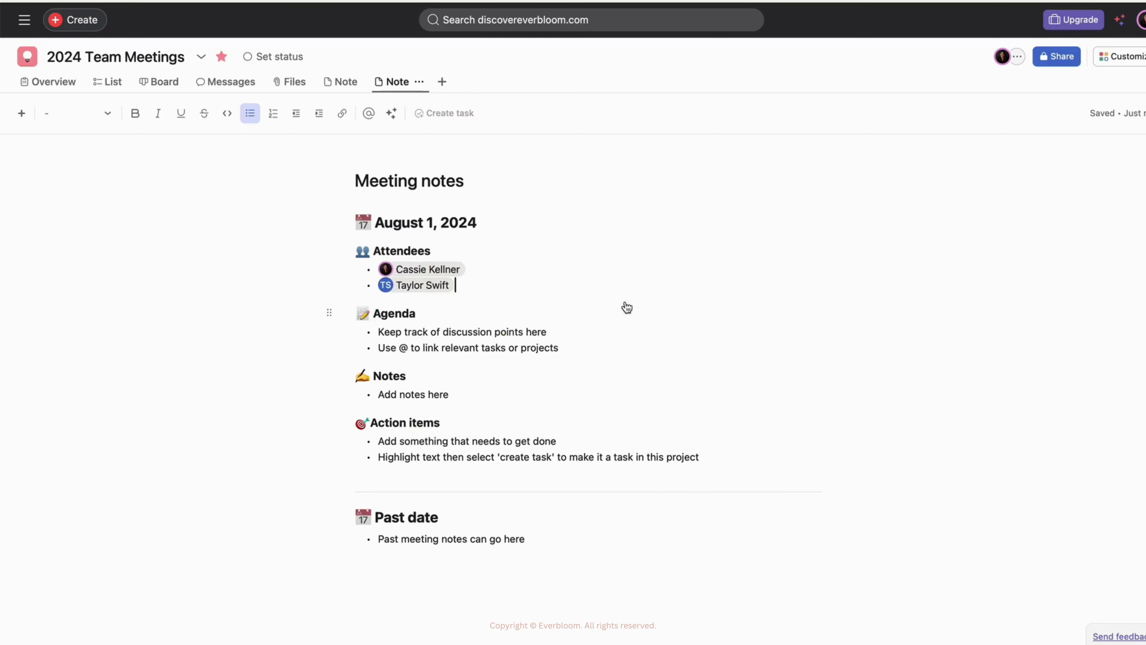
- Rename the Agenda heading in the meeting note to "Clinical Topics"
drag(560, 347, 389, 333)
click(379, 333)
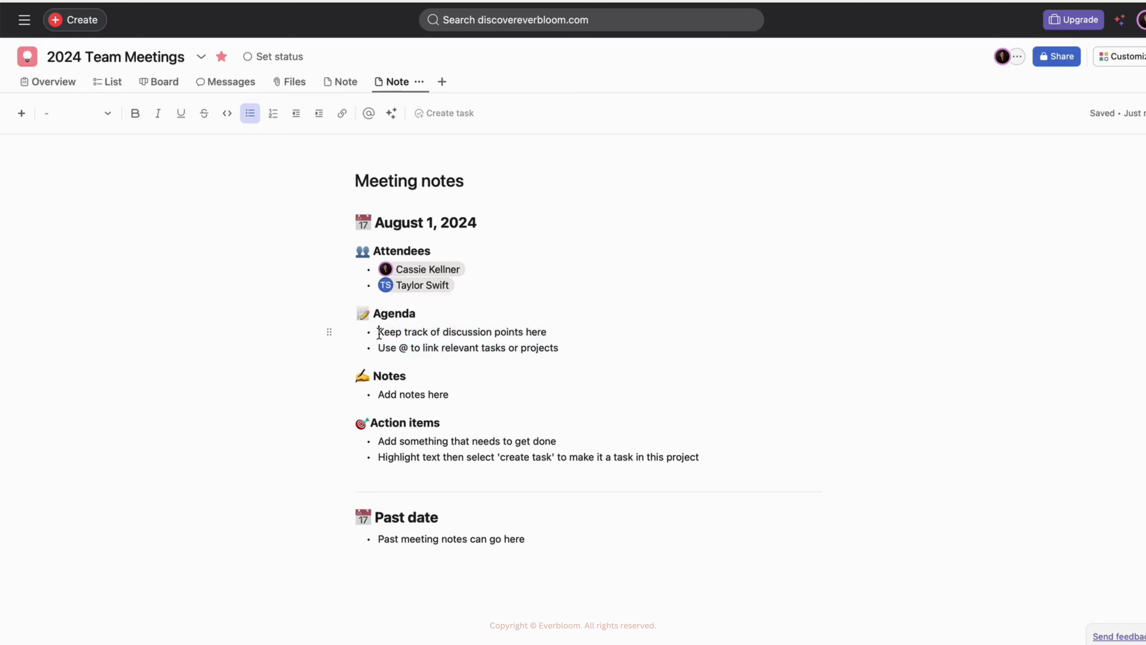
click(374, 313)
text(Clinical)
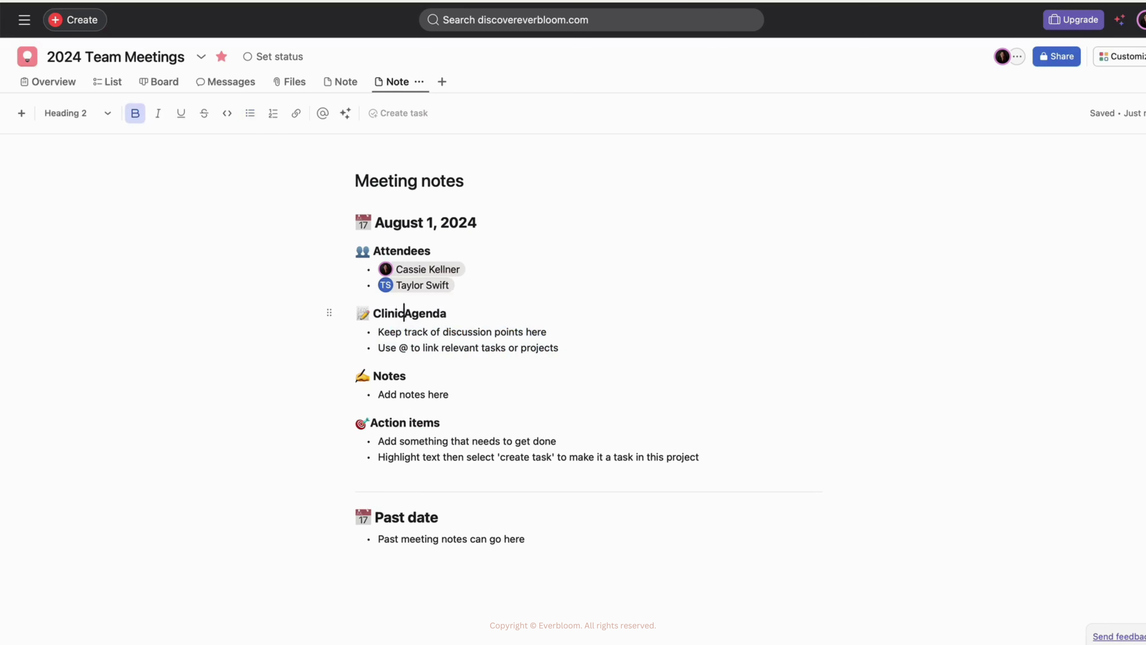
double_click(458, 312)
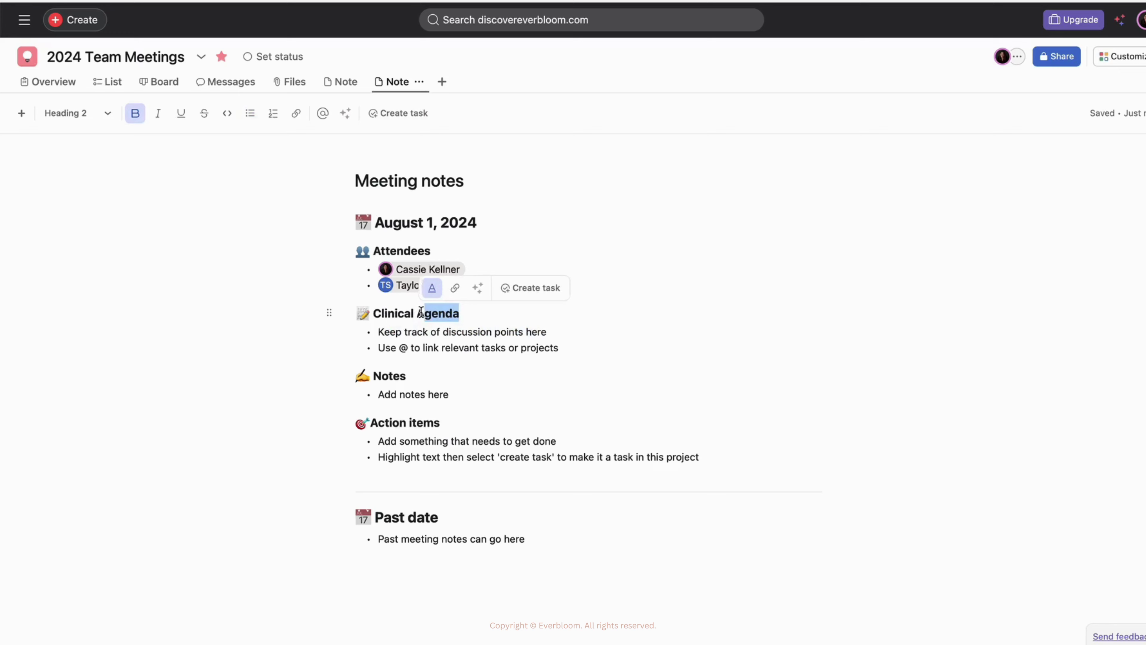
text(topic)
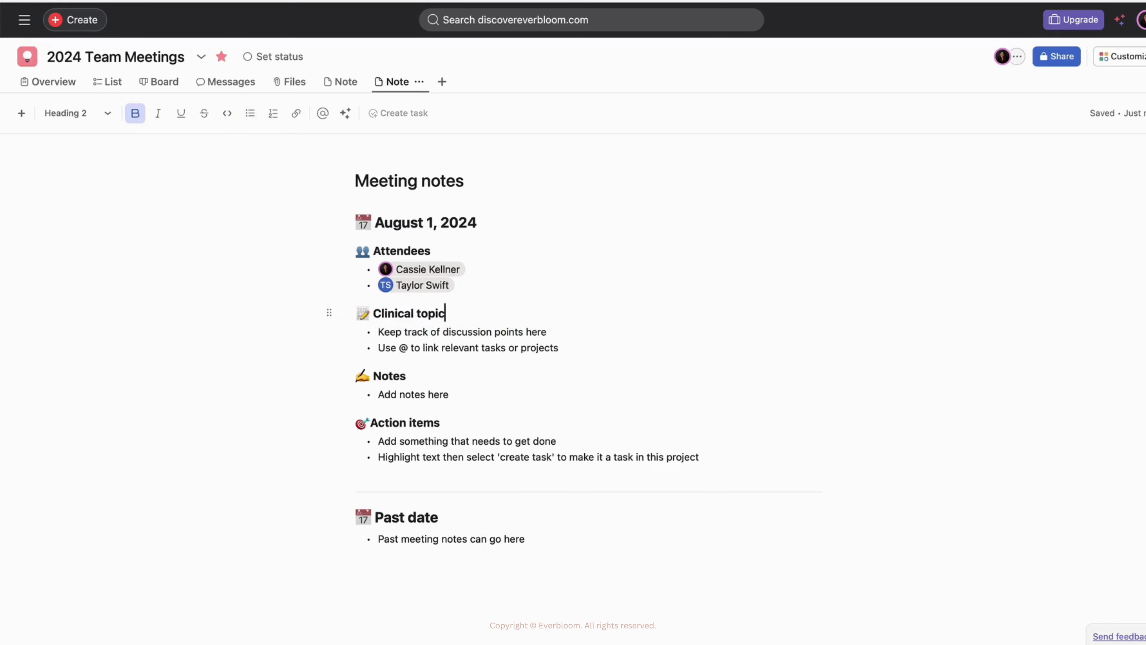
key(BackSpace)
key(BackSpace)
key(BackSpace)
key(BackSpace)
key(BackSpace)
text(Tp)
key(BackSpace)
text(opics)
click(558, 349)
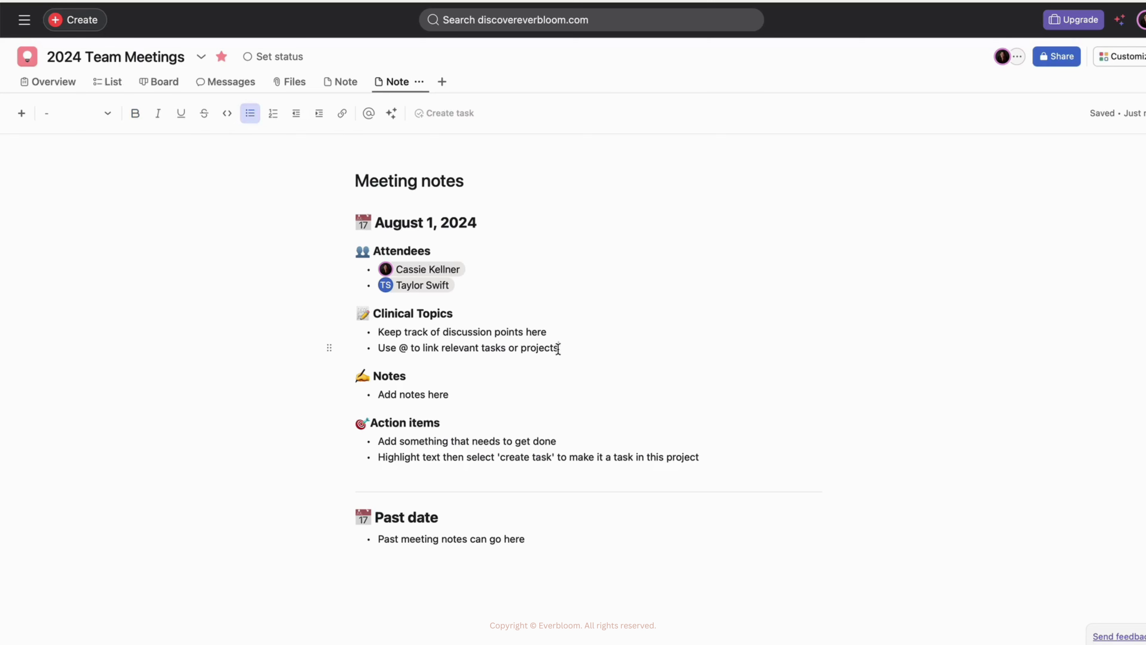
drag(558, 349, 374, 333)
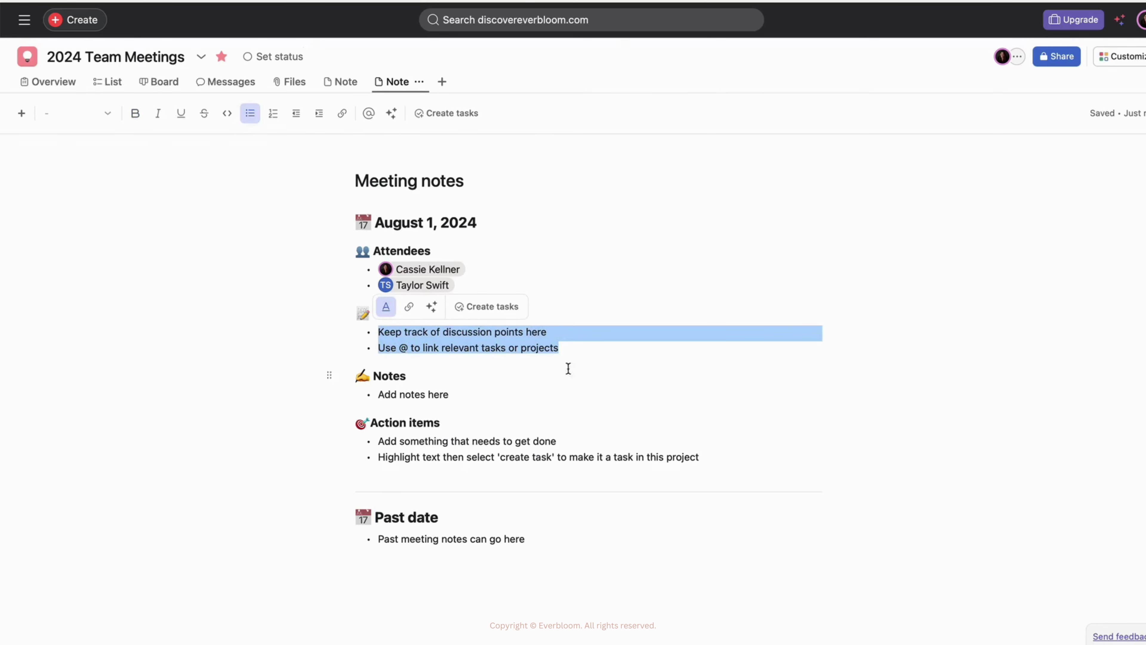
click(567, 349)
drag(451, 394, 382, 396)
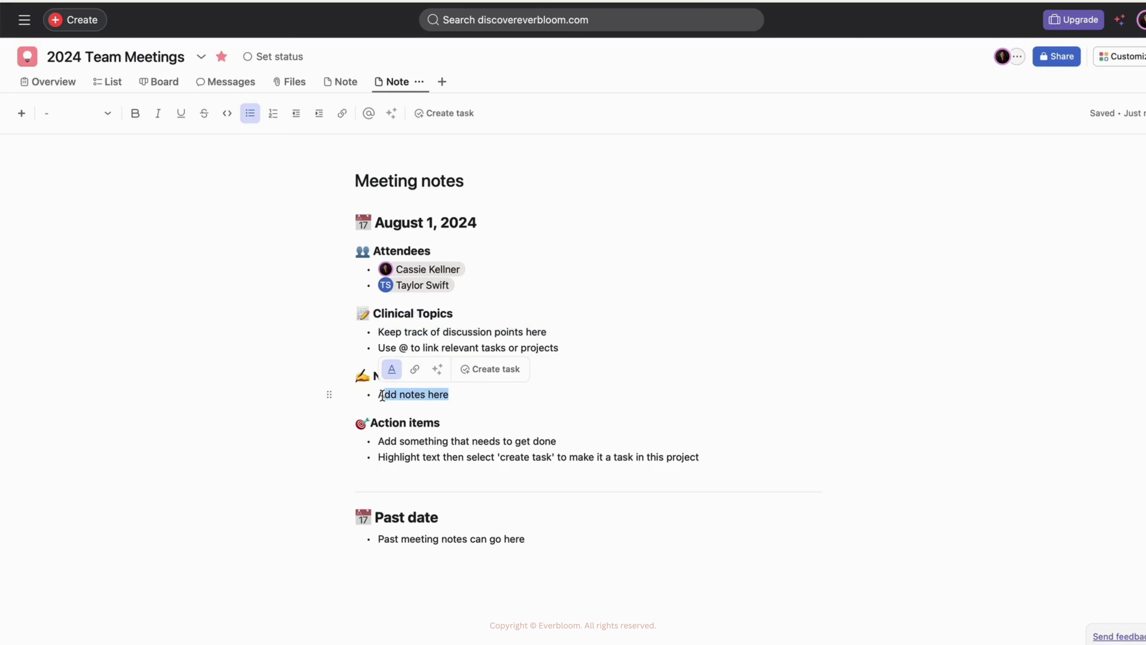
click(542, 408)
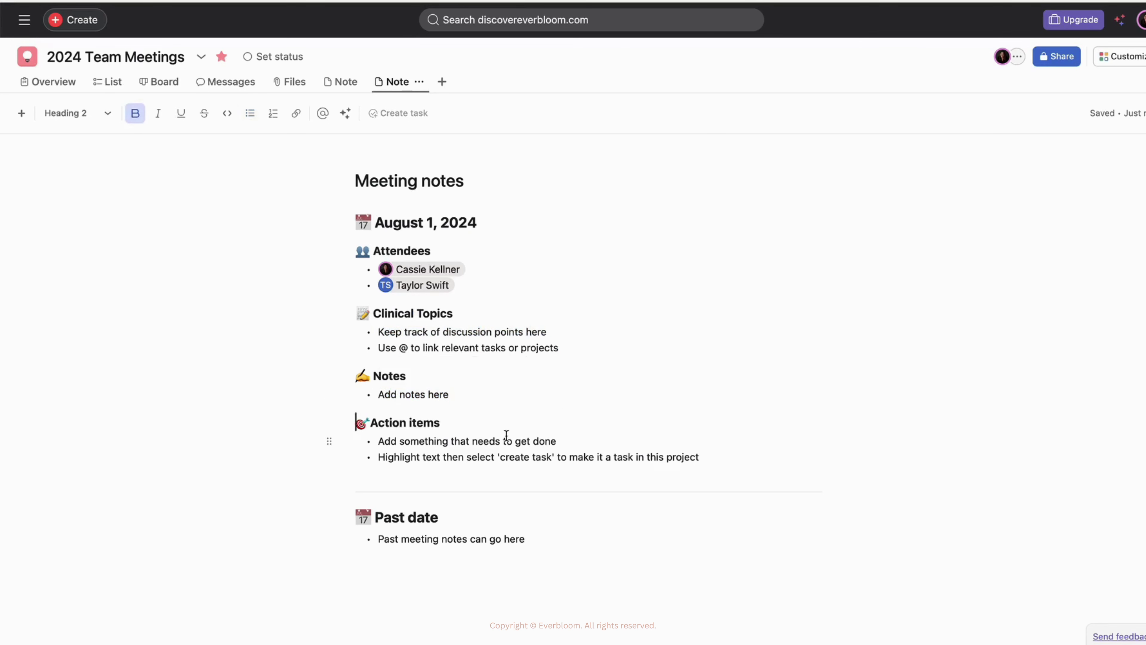
click(566, 442)
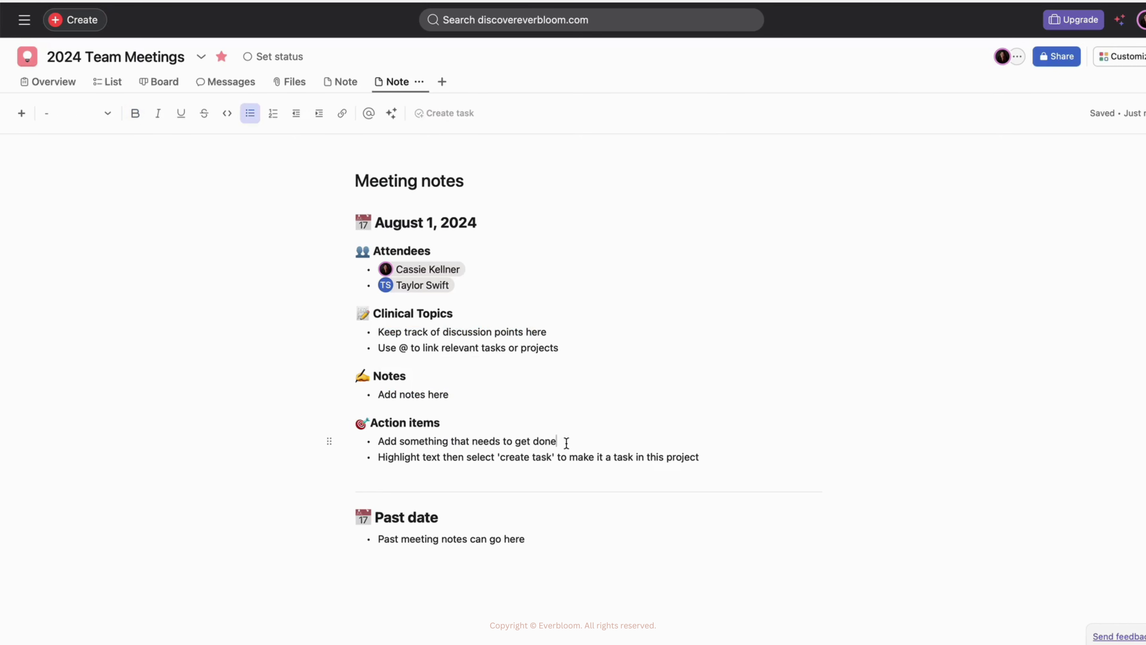
shift+click(358, 440)
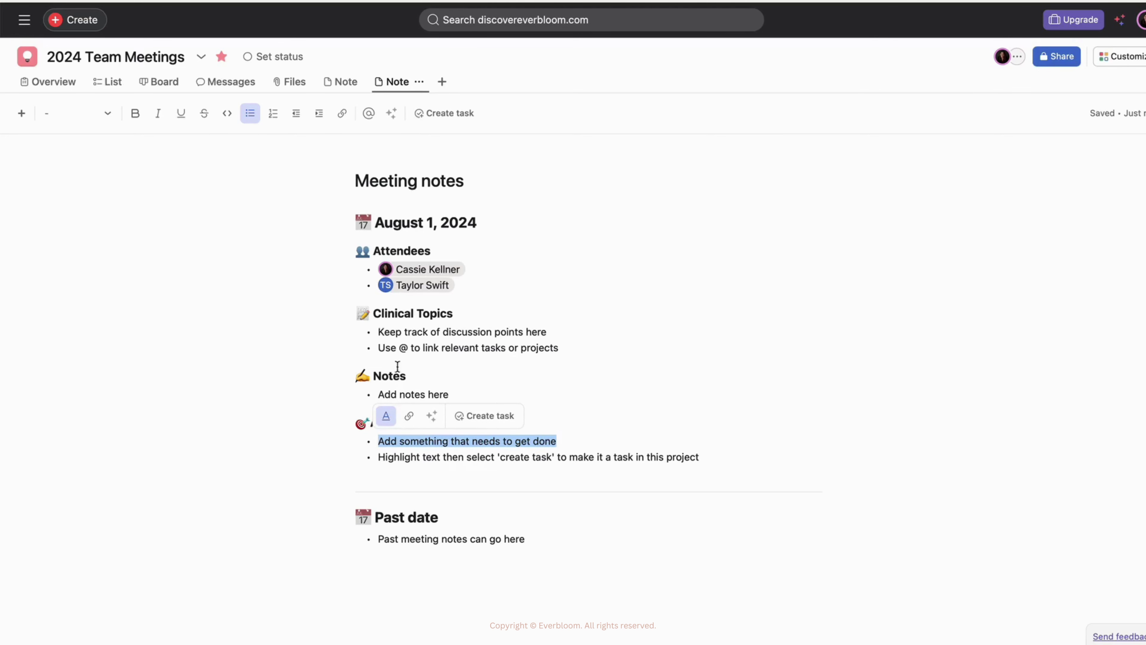
drag(547, 332, 371, 339)
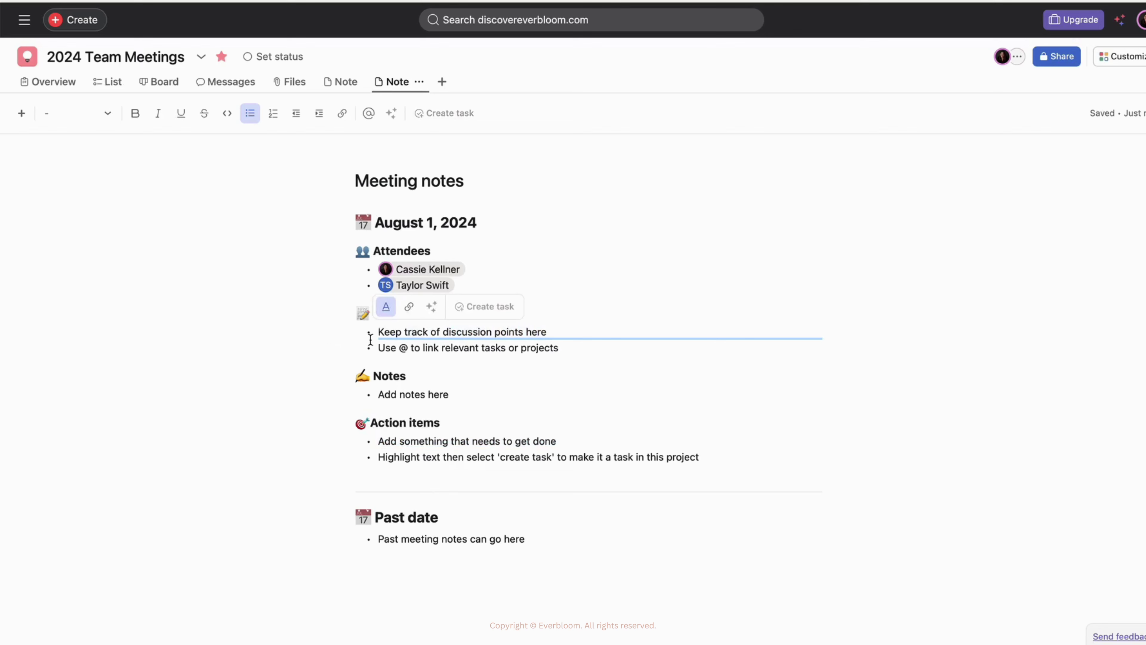
triple_click(495, 329)
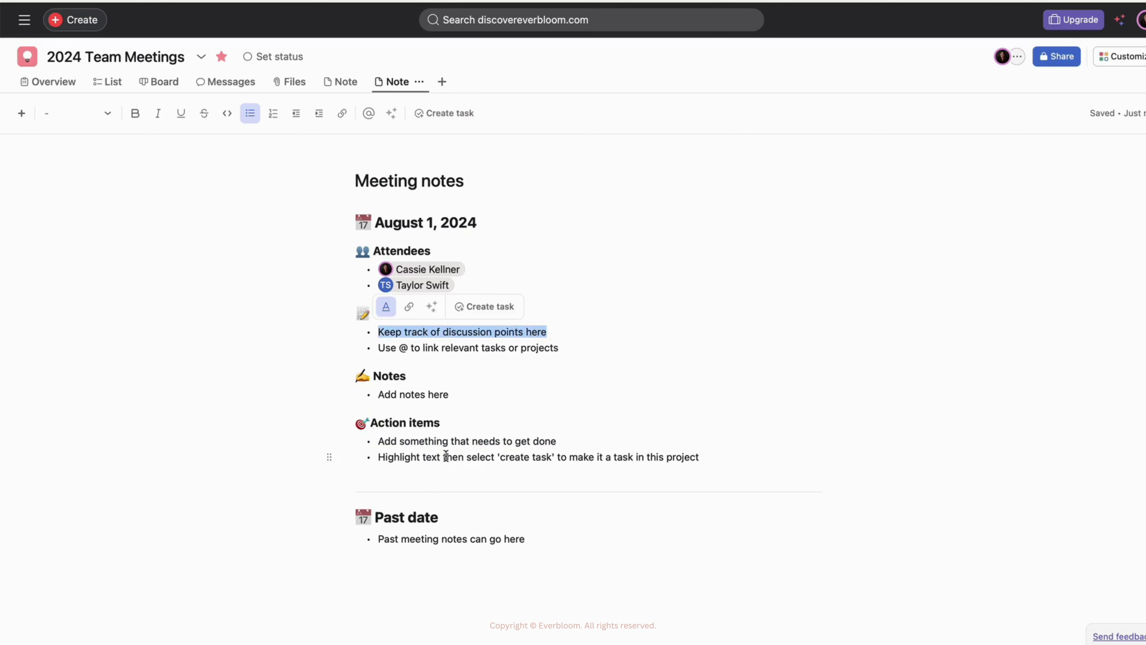
- Create a project task from the Action items bullet "Add something that needs to get done"
click(450, 438)
triple_click(450, 437)
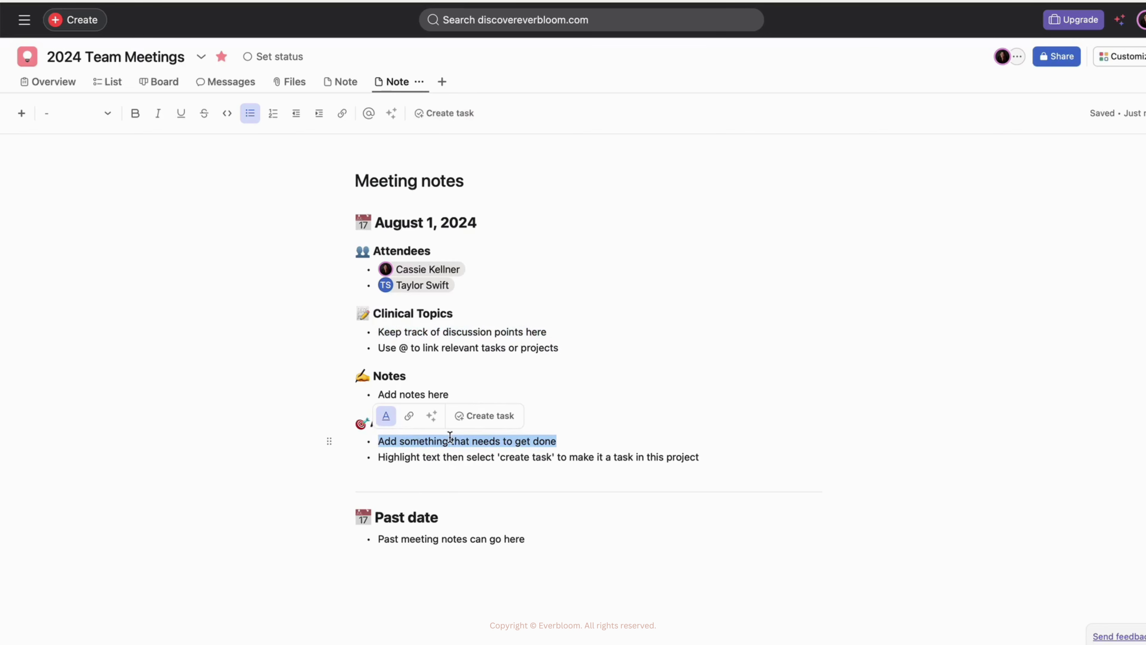
click(476, 420)
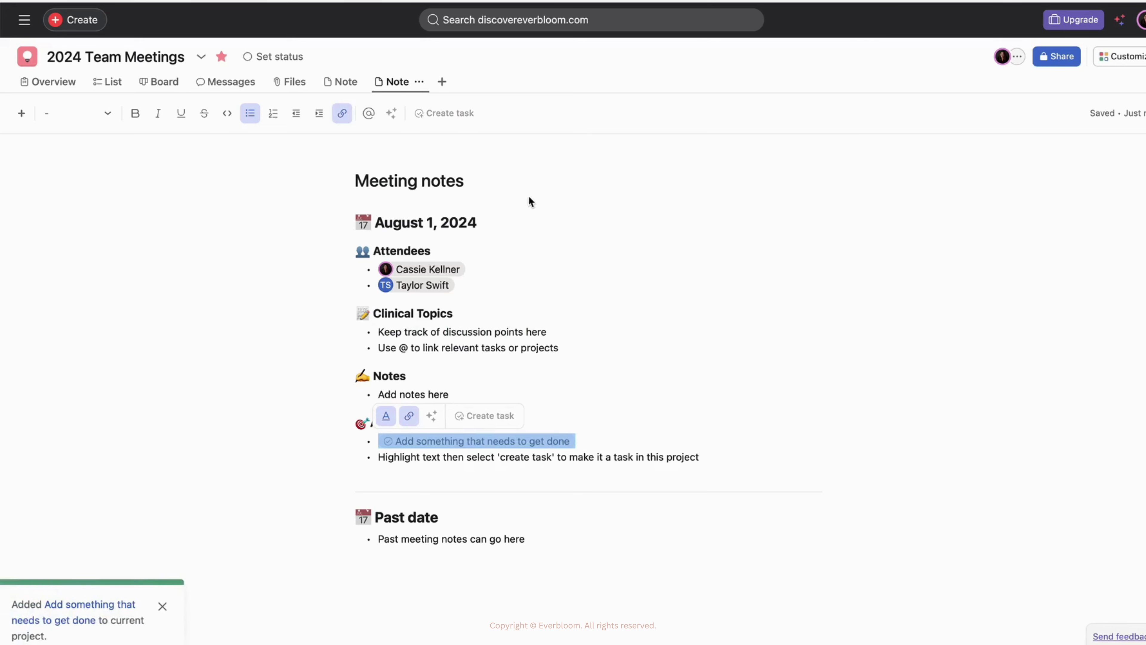
- Open the details of the "Add something that needs to get done" task from the project's Board view
click(146, 84)
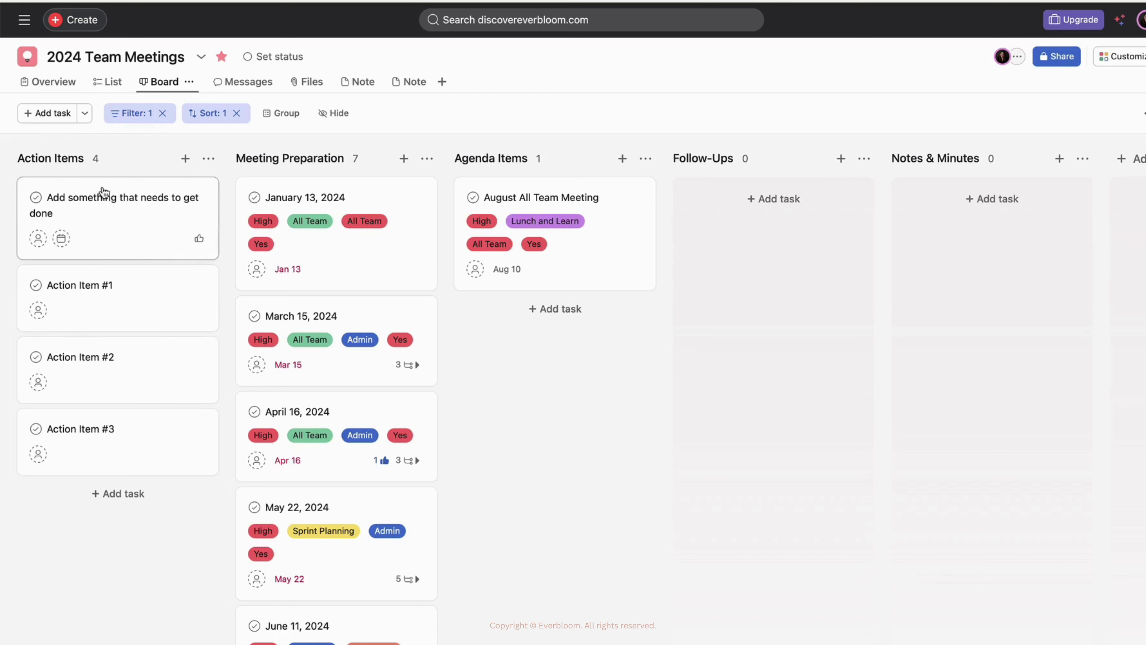
click(118, 219)
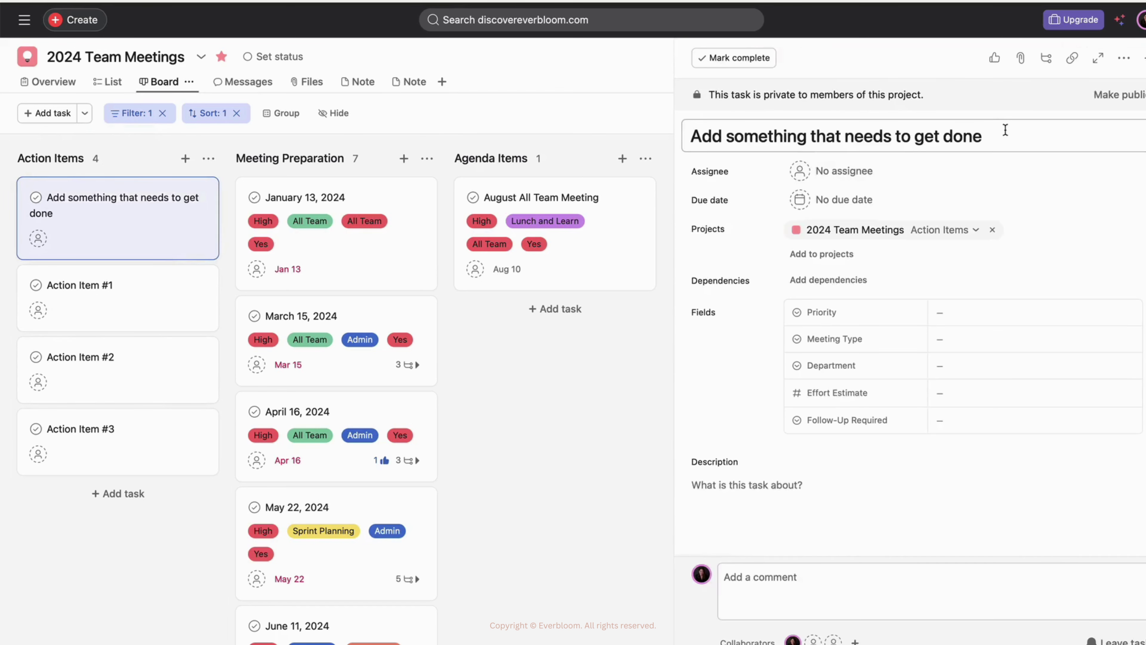
drag(1006, 130, 679, 131)
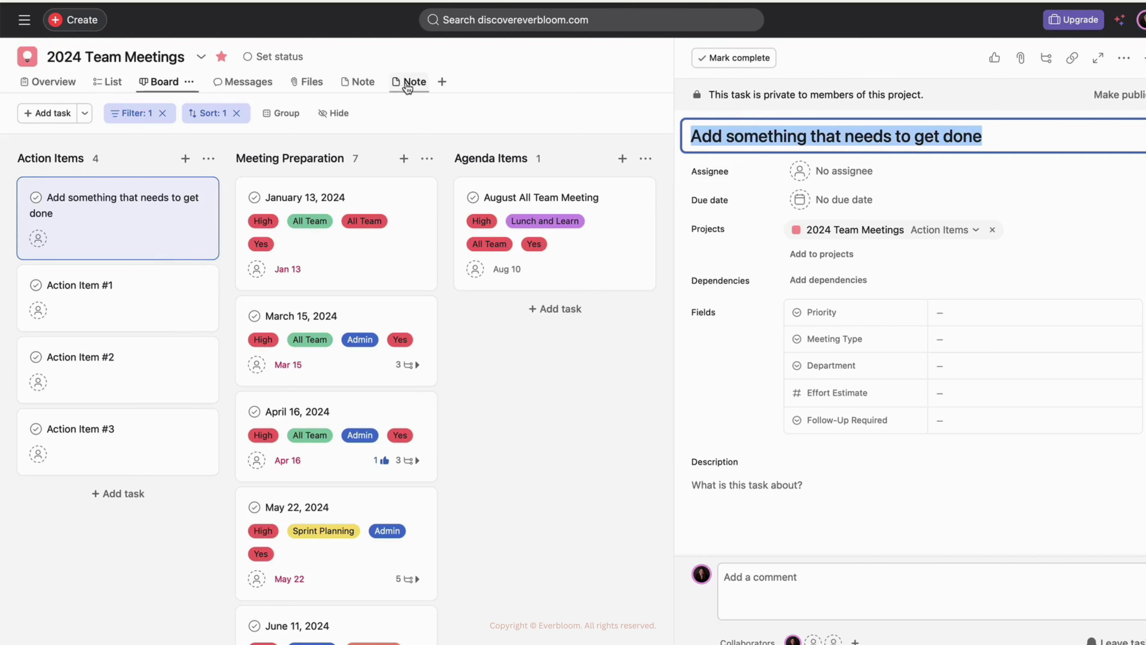
- Assign the open task to the first suggested team member and set its due date to August 13
click(837, 178)
click(837, 178)
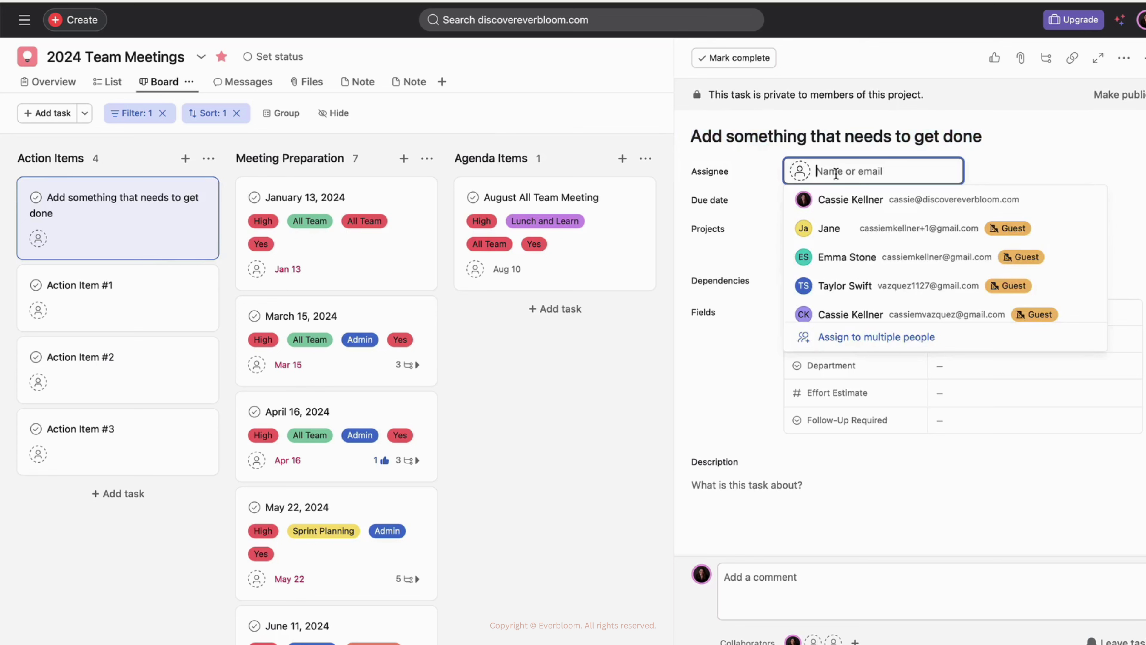
click(840, 199)
click(827, 208)
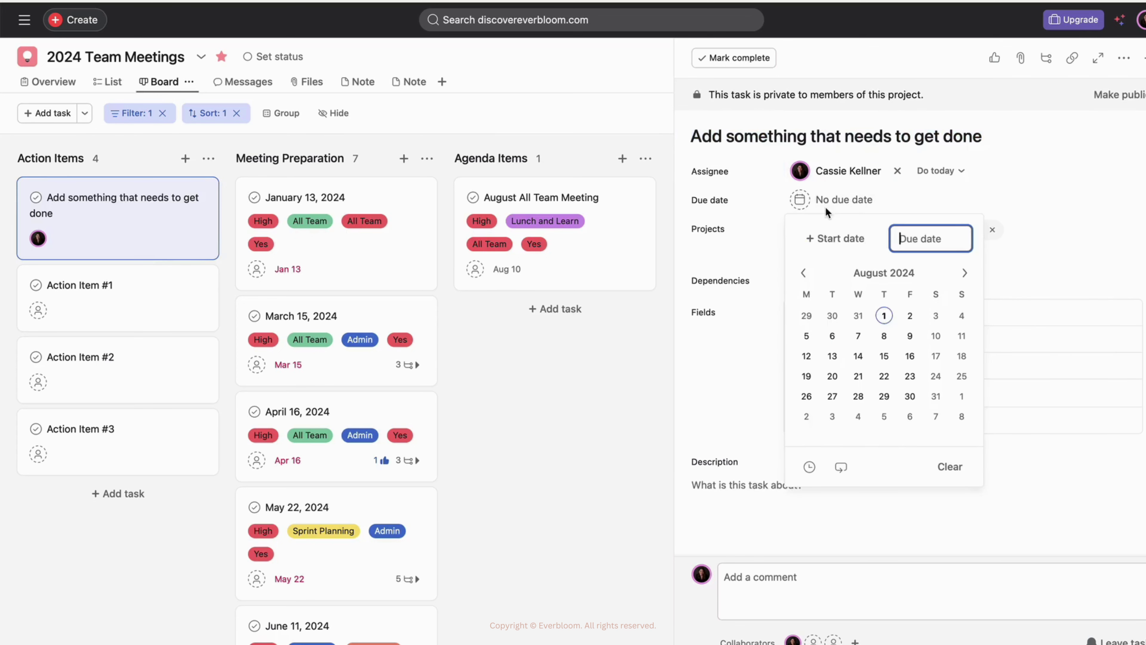
click(832, 355)
click(1092, 204)
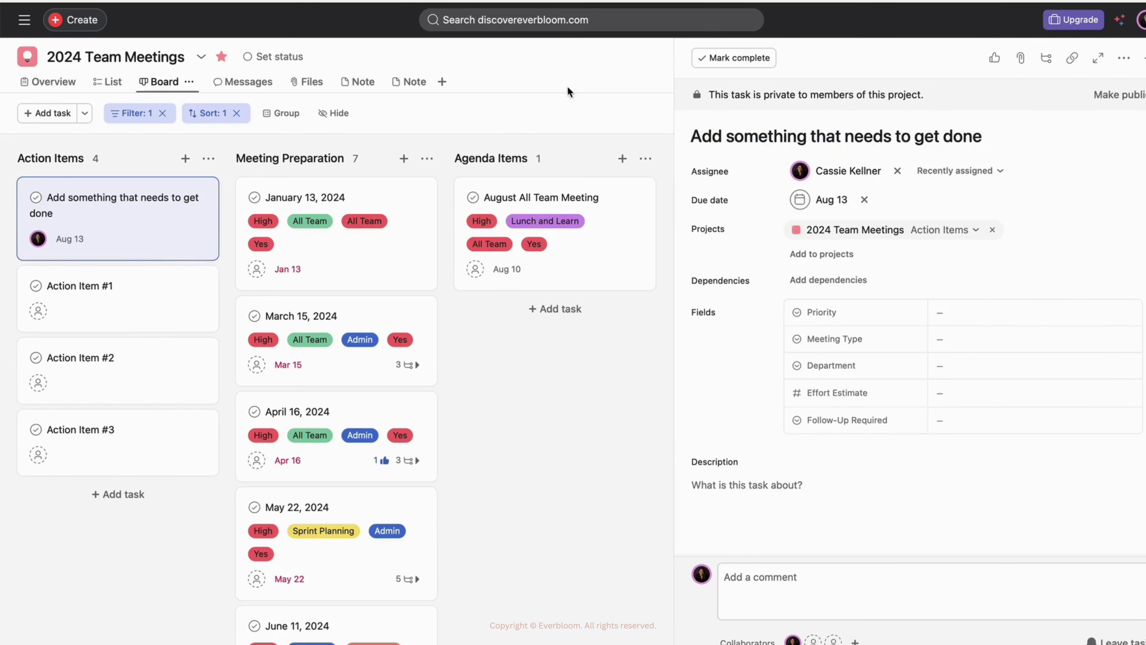
- Return to the meeting note and preview the assignee and due date of the linked action item
click(409, 82)
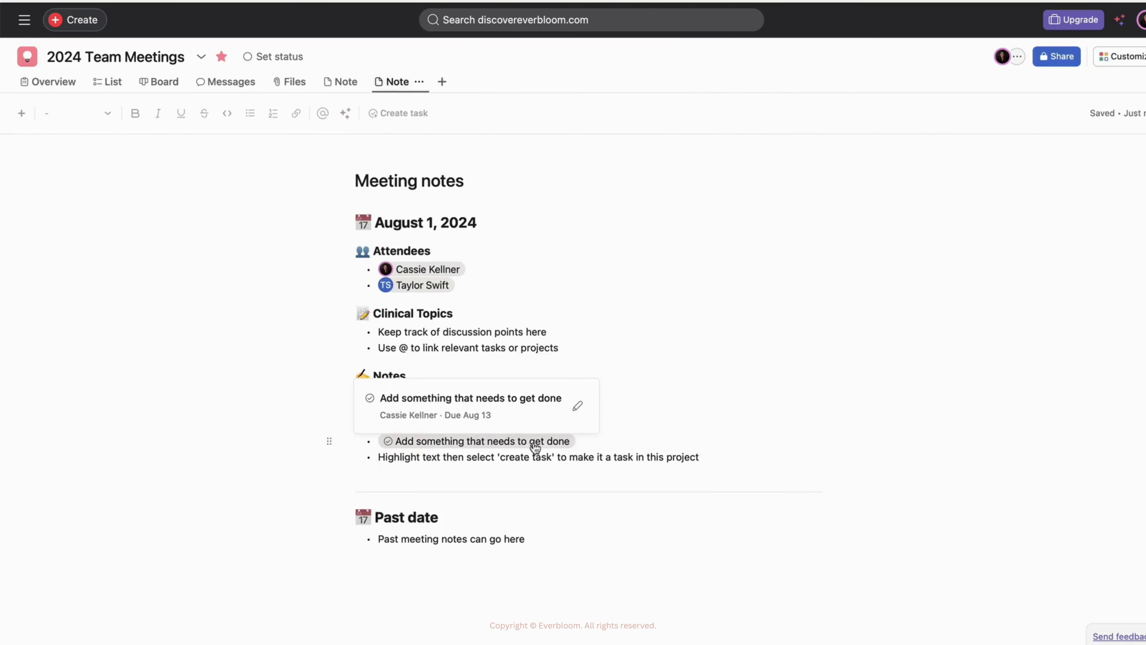
mouse_move(552, 447)
click(649, 418)
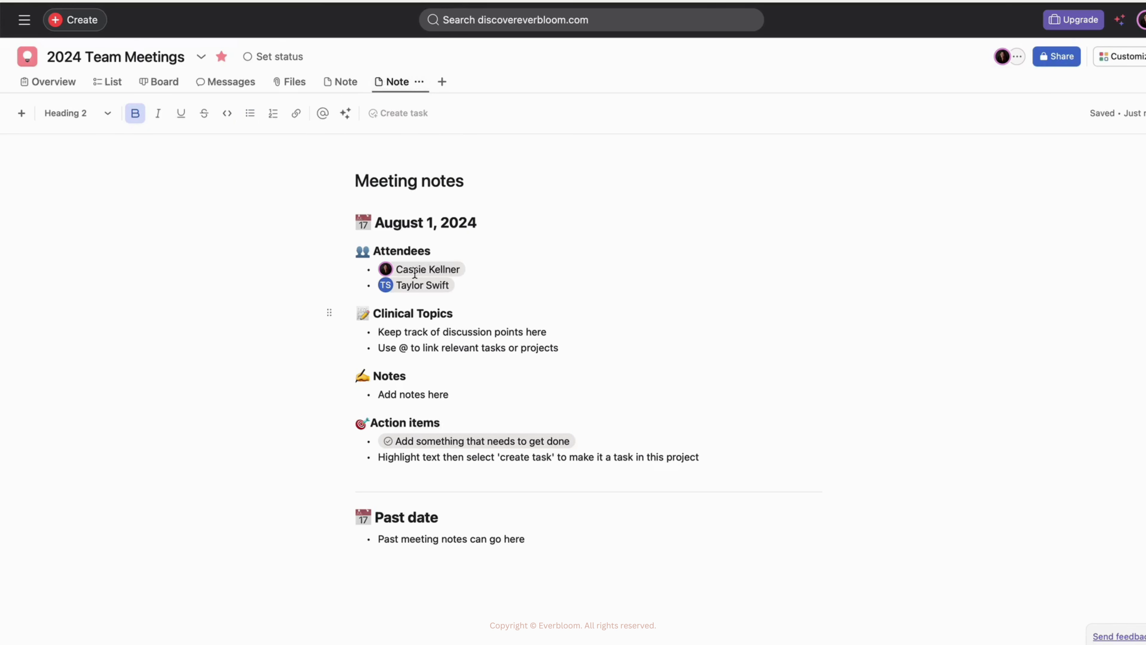
- Rename the meeting note's tab to "August Meeting"
click(419, 82)
click(440, 106)
text(A)
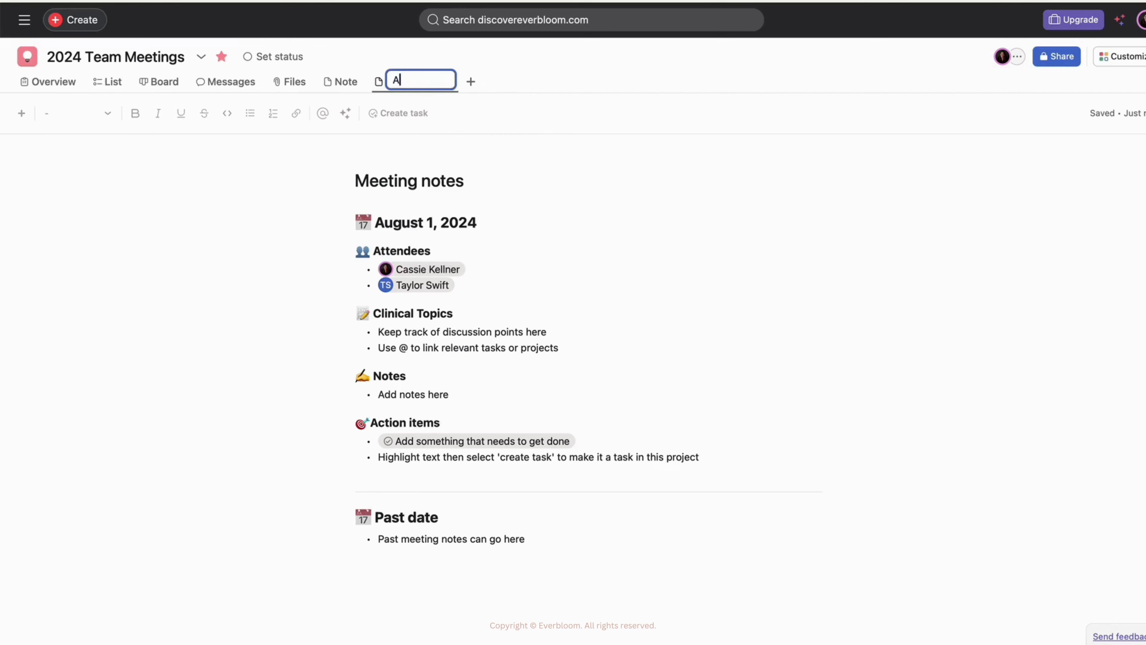
text(ugust Meeting)
key(Return)
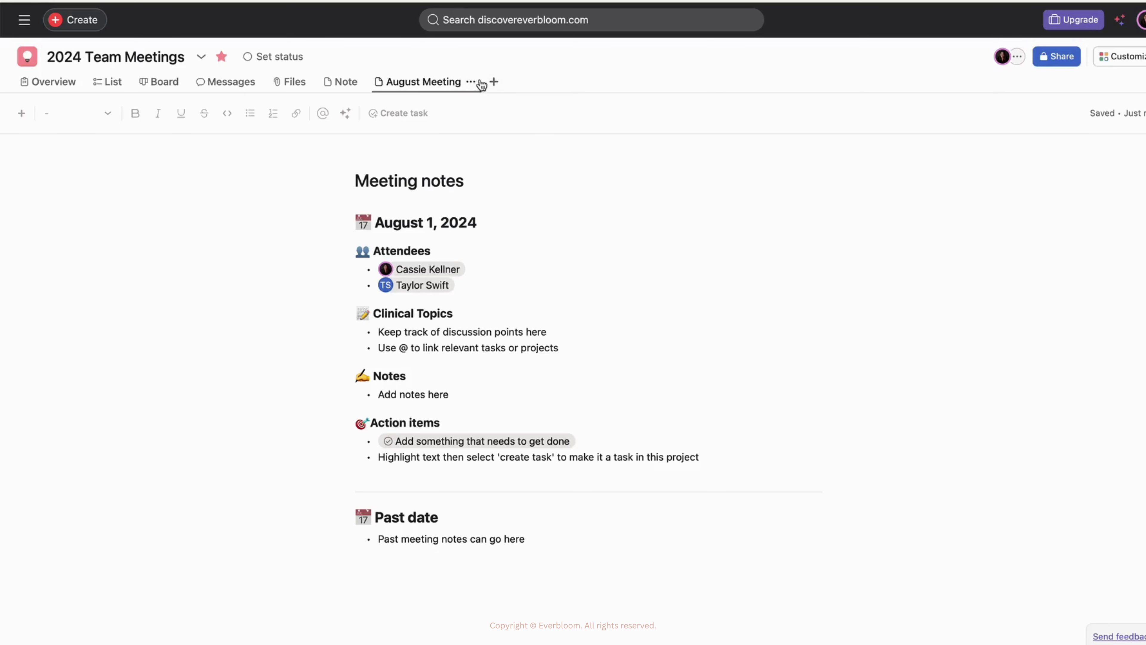
- Add a note tab named "September Meeting" to the project and fill it with the Meeting notes template
click(494, 81)
click(522, 293)
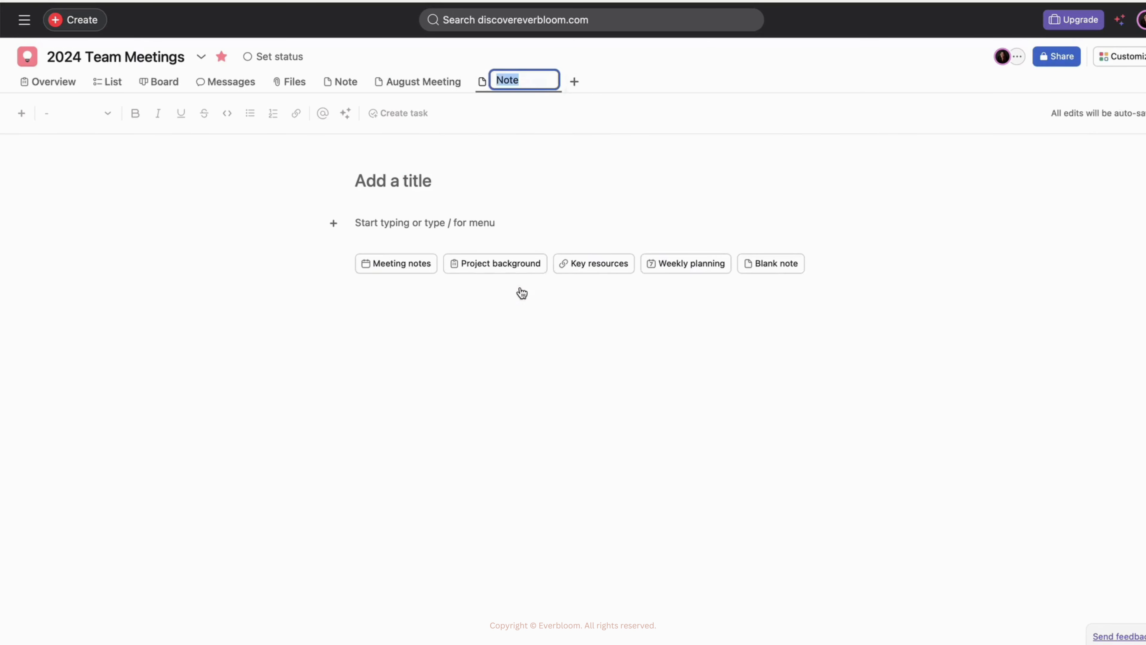
text(Se)
text(ptemner)
key(BackSpace)
key(BackSpace)
key(BackSpace)
text(ber Me)
key(BackSpace)
key(BackSpace)
text(ting)
key(Return)
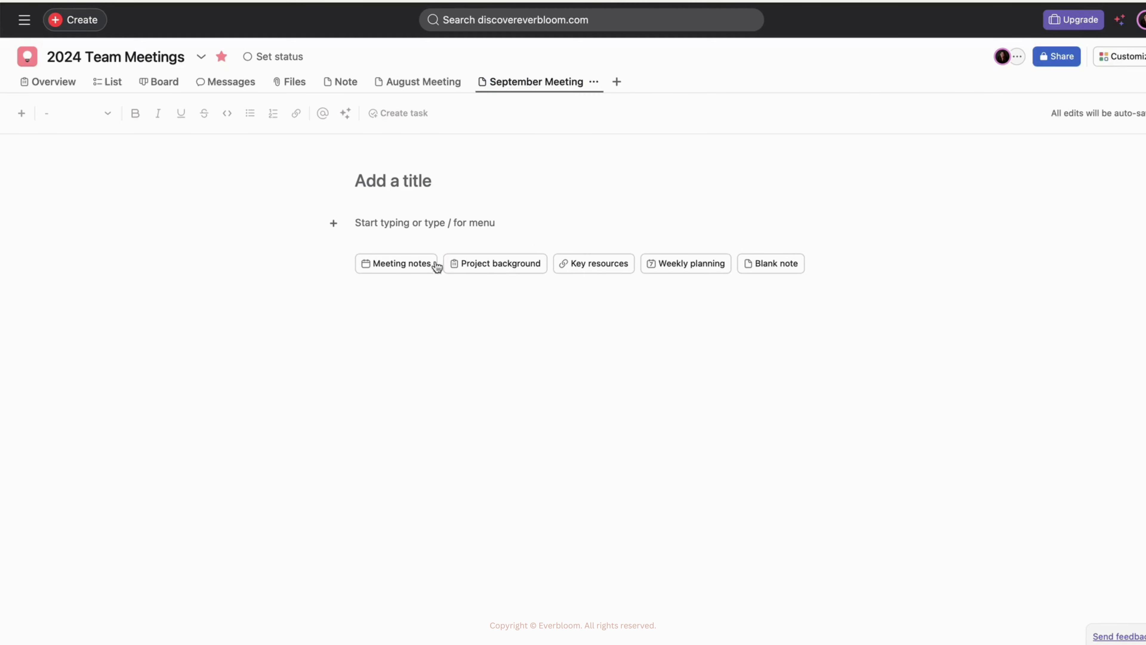
click(432, 264)
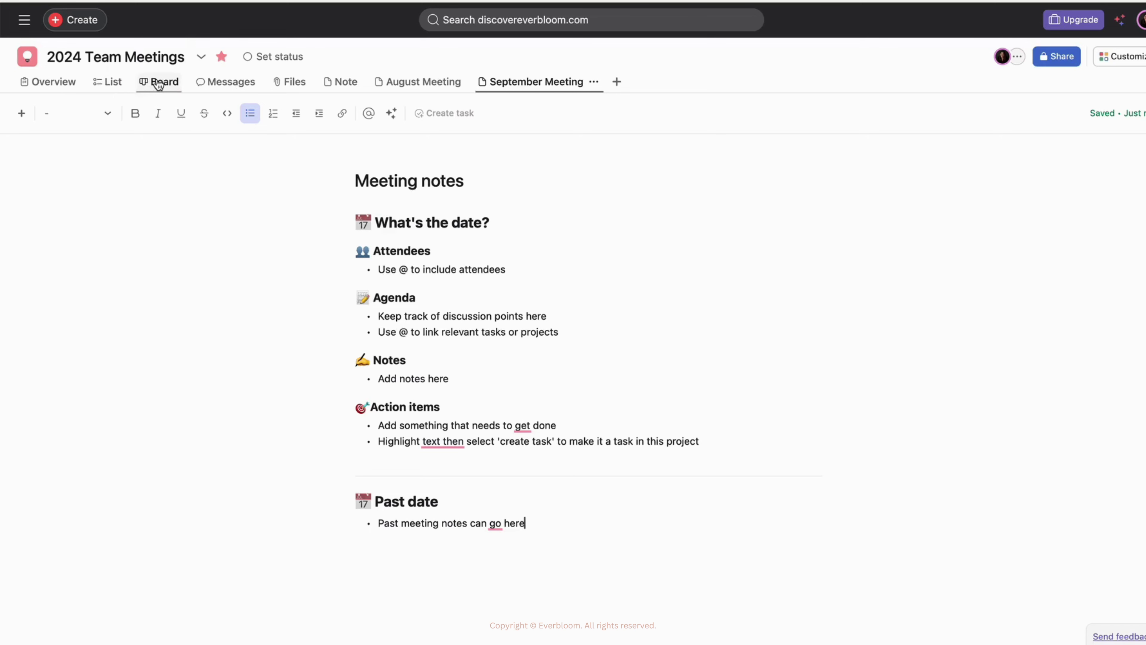
- Review the project's task list and compare the August Meeting note with the September Meeting note
click(100, 82)
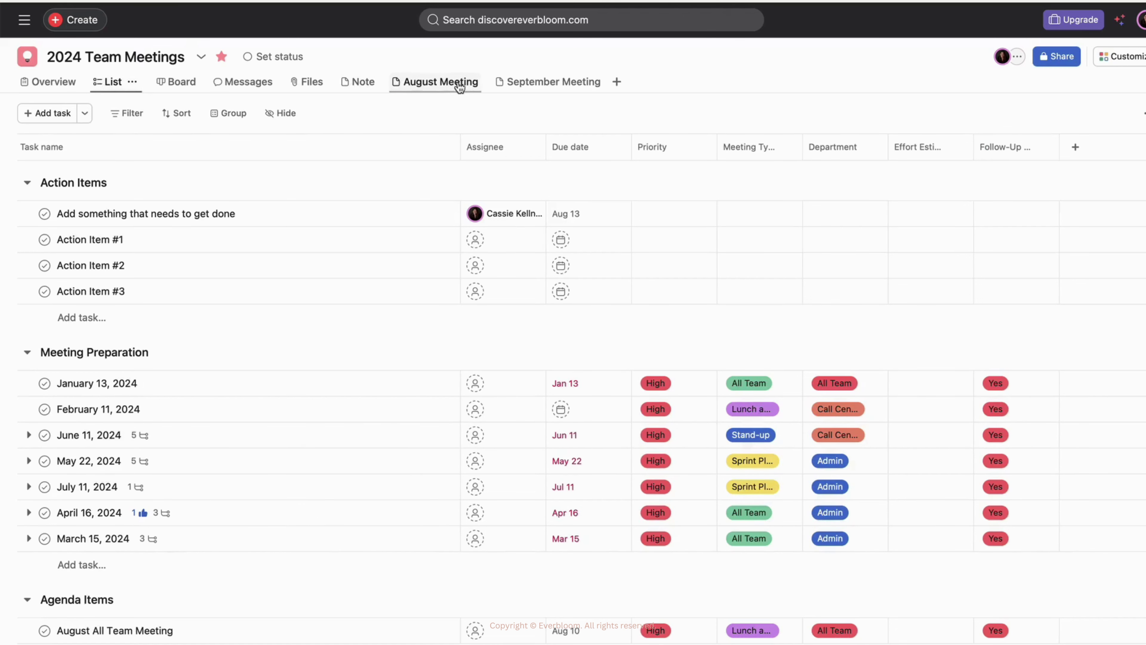
click(433, 83)
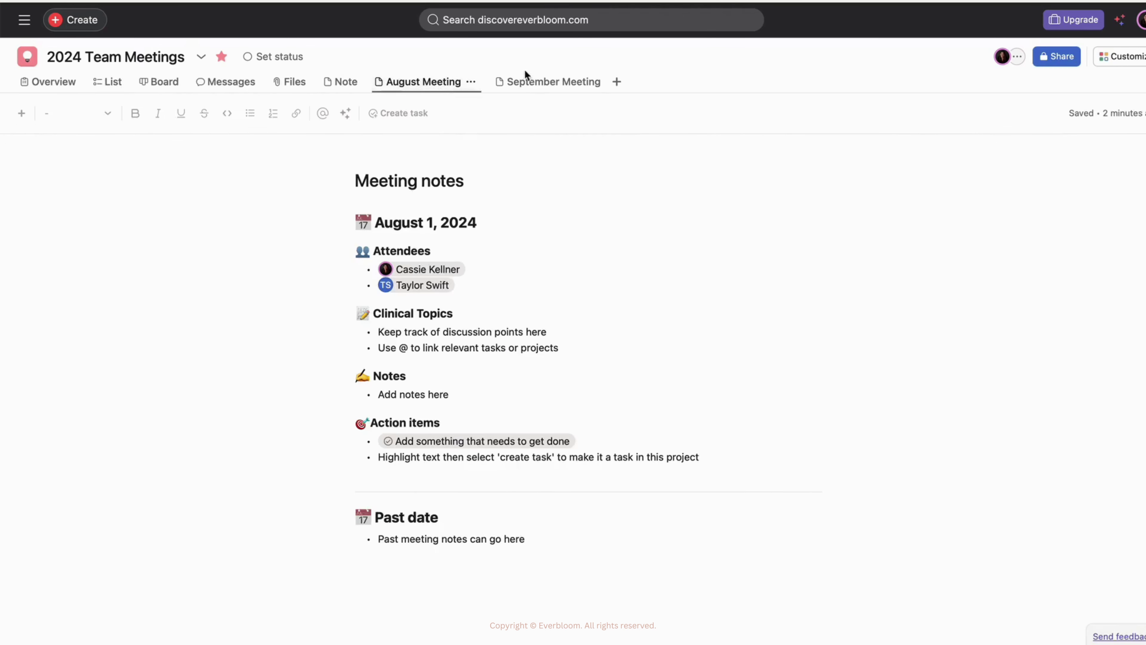
click(530, 89)
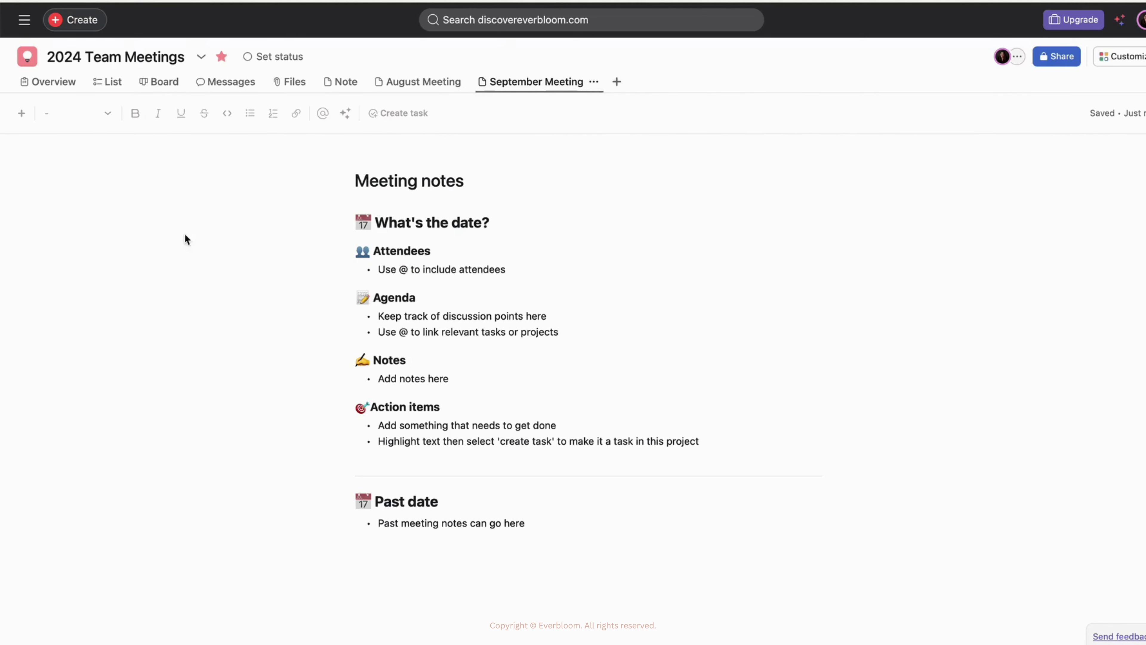
click(392, 82)
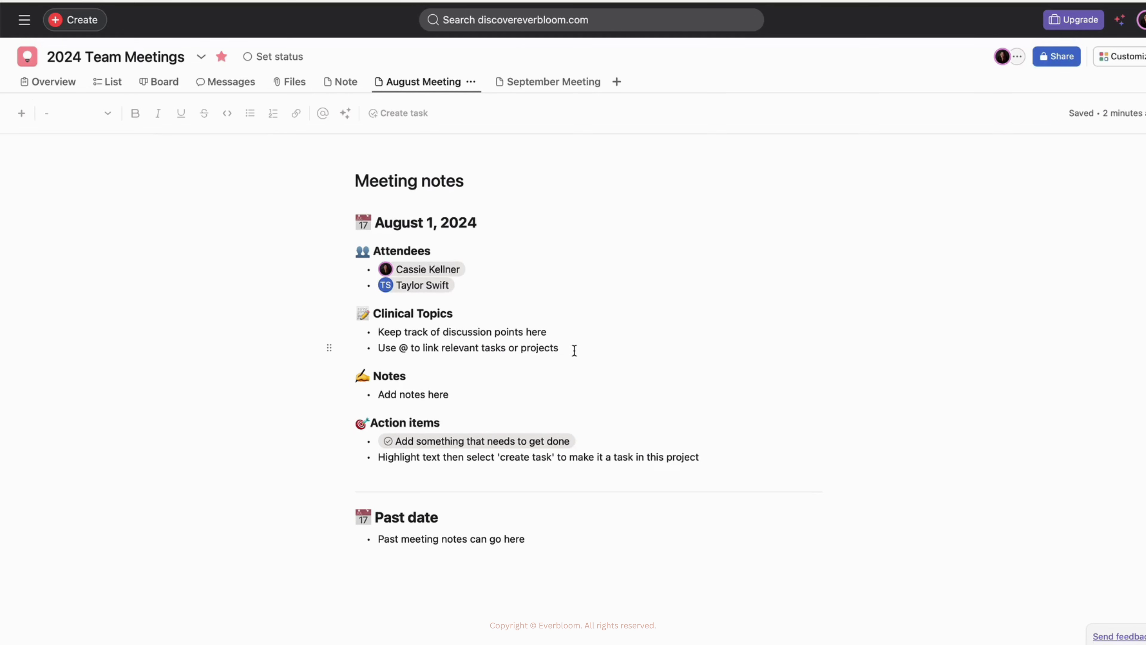
click(547, 85)
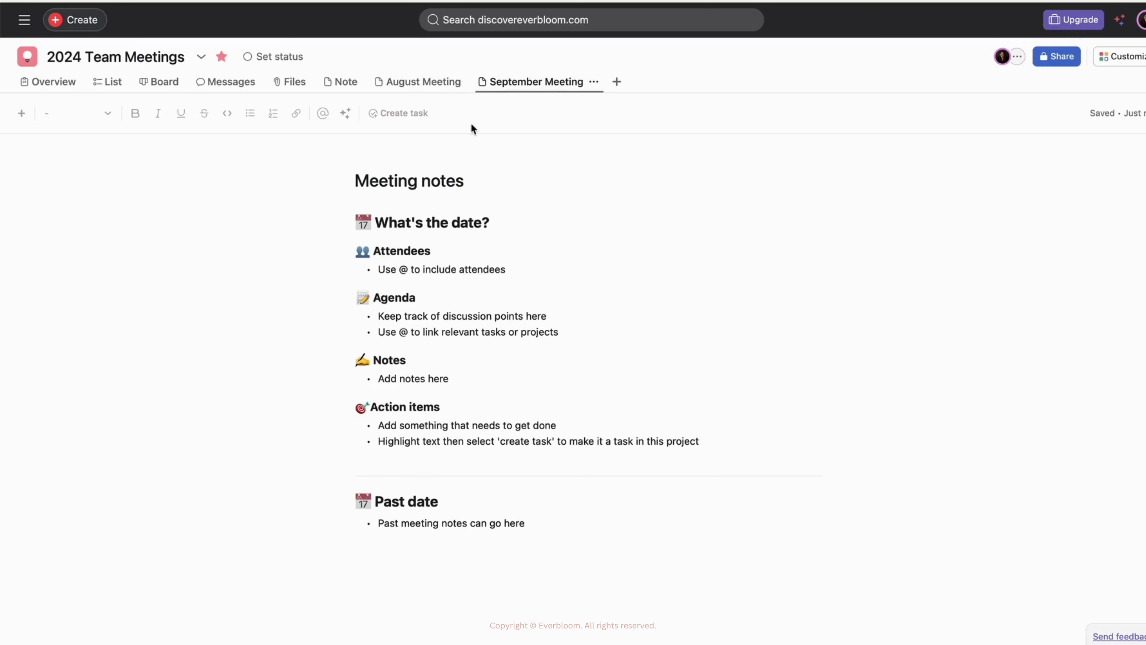
- Add another note tab to the project after the September Meeting note
click(617, 83)
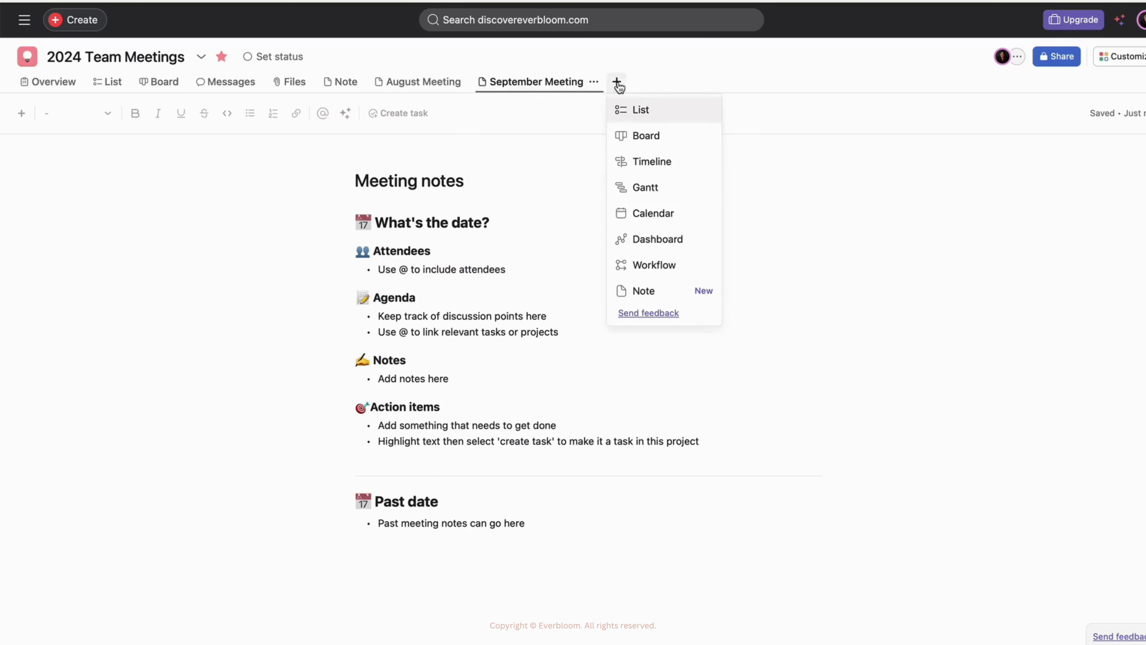
click(653, 288)
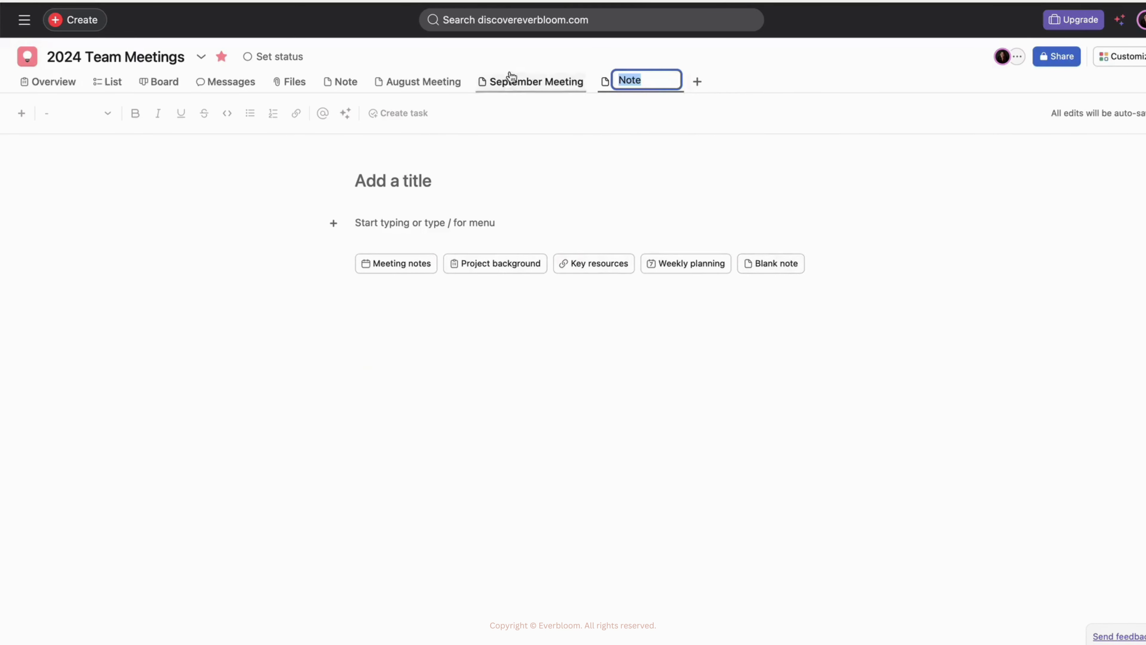
- Return to the August Meeting note and highlight the second action item to view its text options, leaving it unedited
click(396, 84)
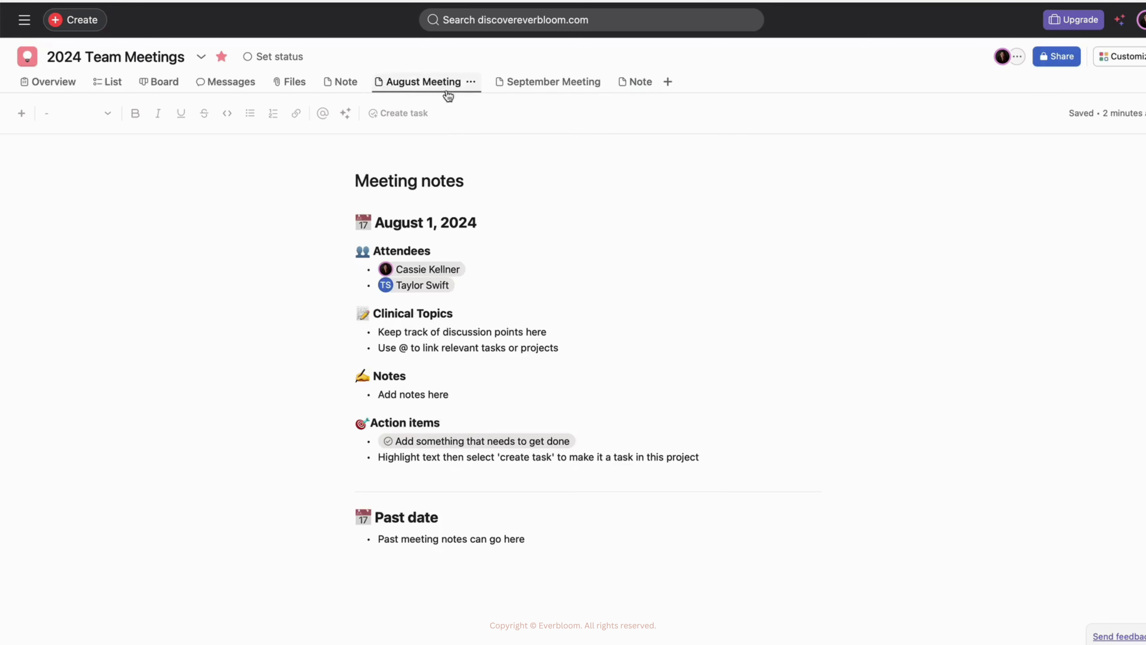
drag(723, 459, 379, 457)
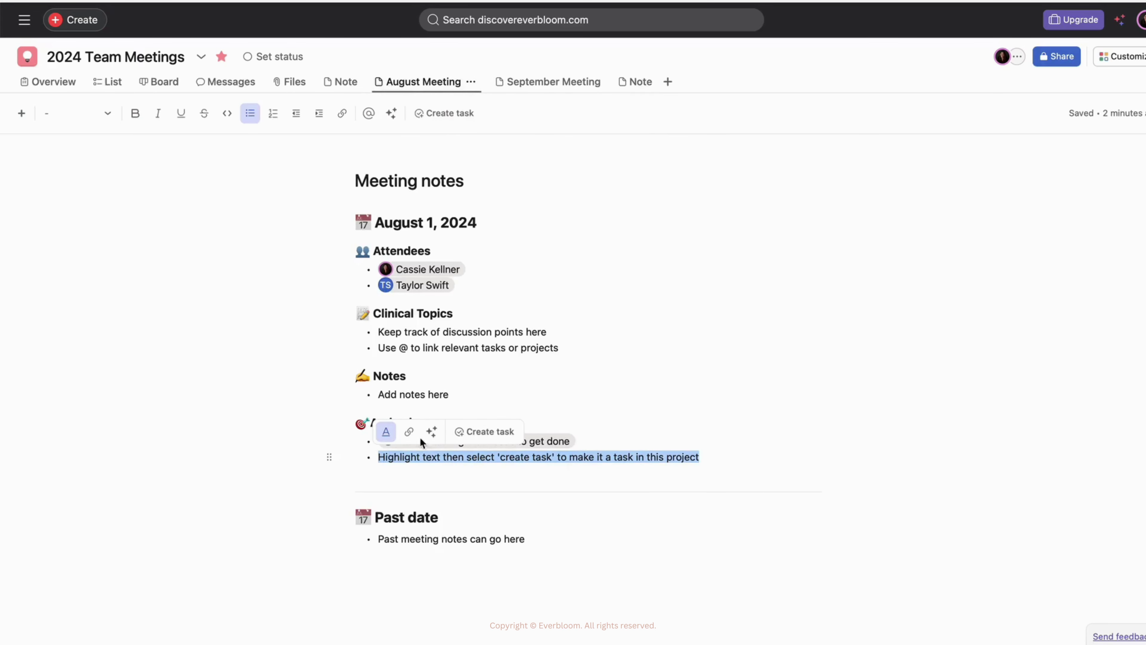
click(593, 311)
click(481, 224)
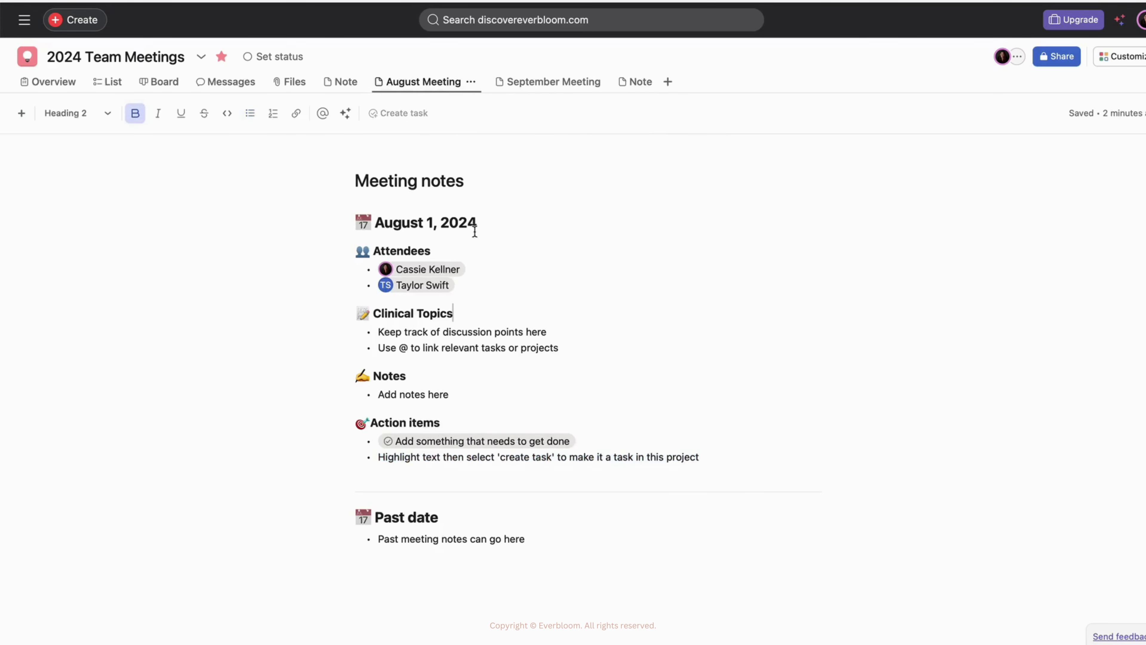